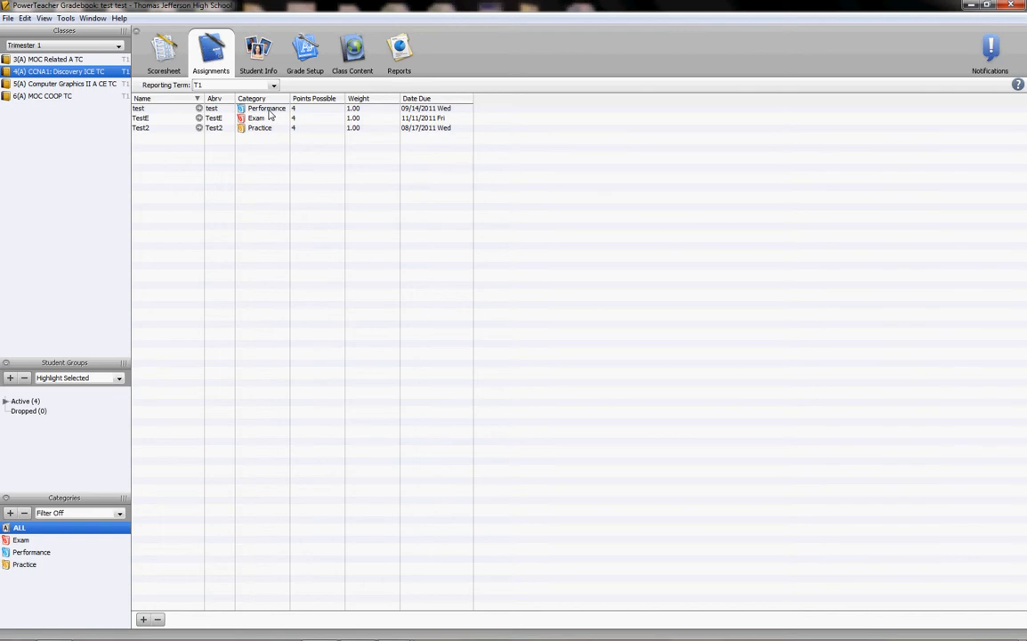
Open the class scoresheet and view its assignments by reporting term W1, then E1, before returning to T1
{"action": "left_click", "coordinate": [167, 50]}
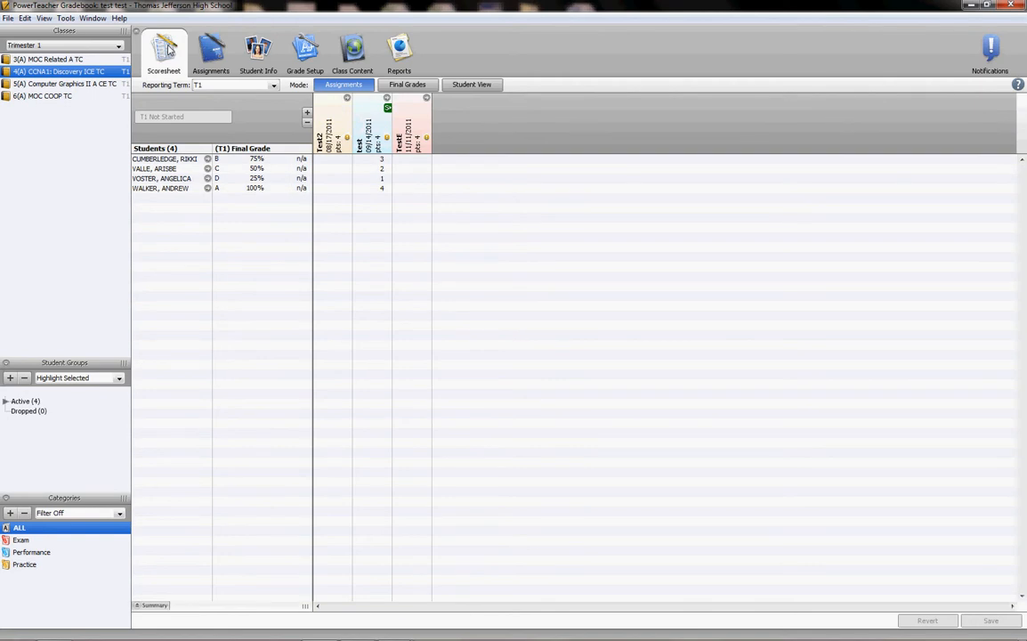
{"action": "left_click", "coordinate": [192, 84]}
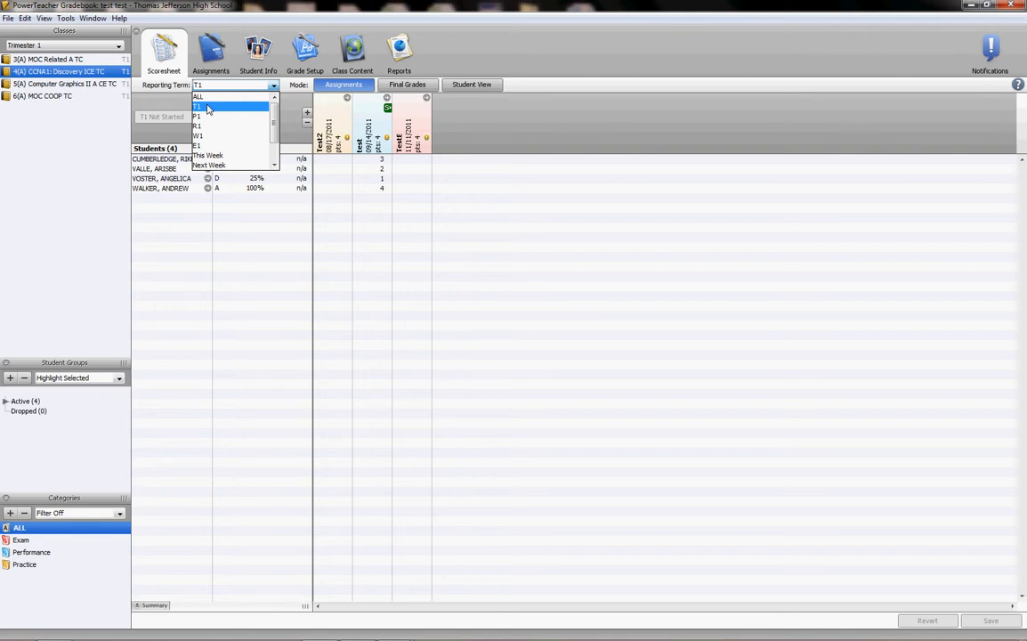
{"action": "left_click", "coordinate": [209, 136]}
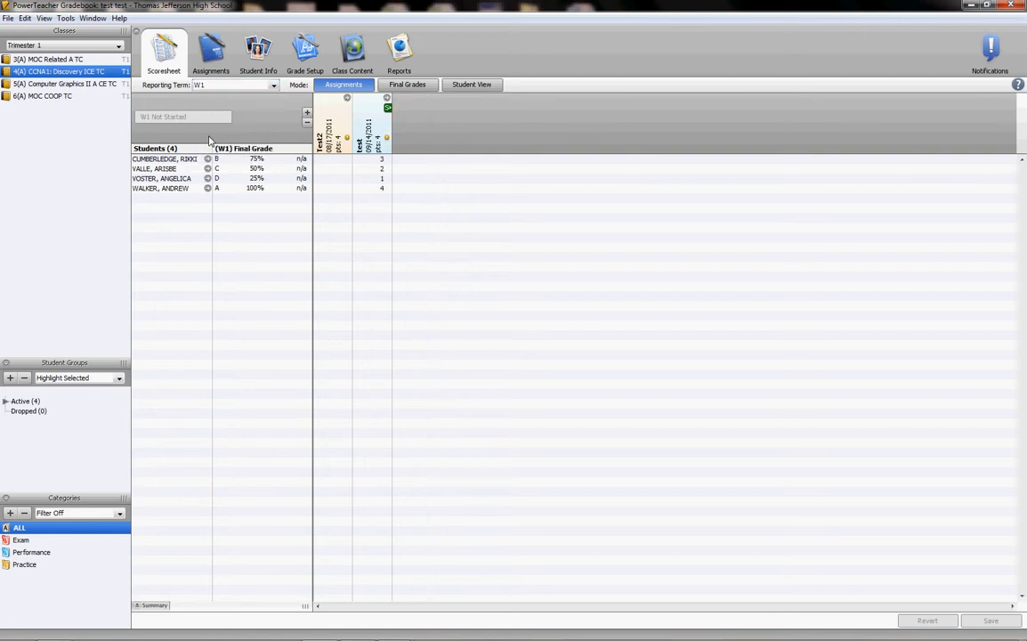
{"action": "left_click", "coordinate": [201, 82]}
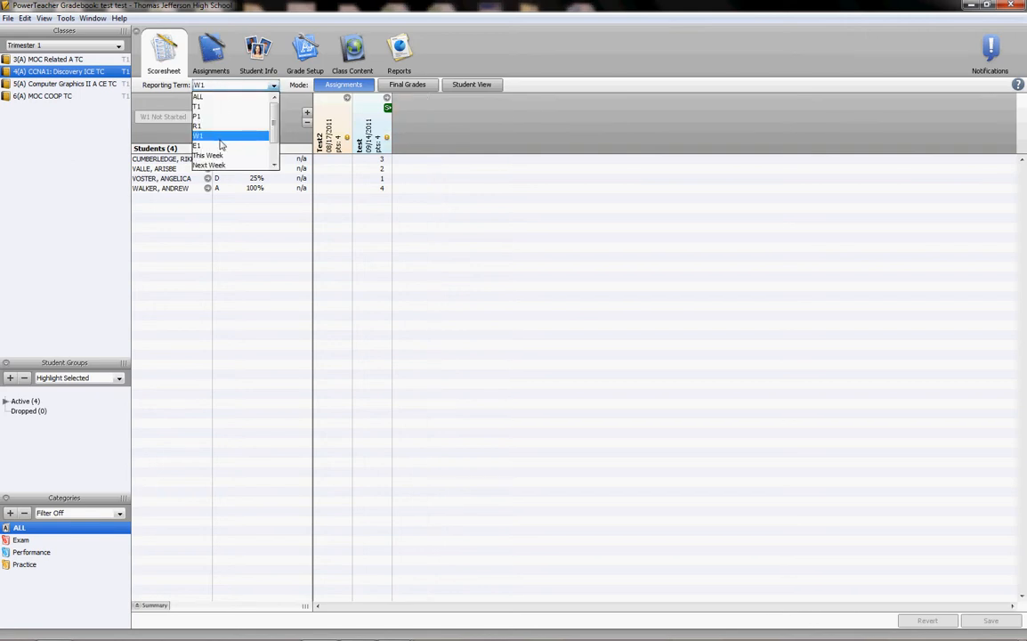
{"action": "left_click", "coordinate": [221, 147]}
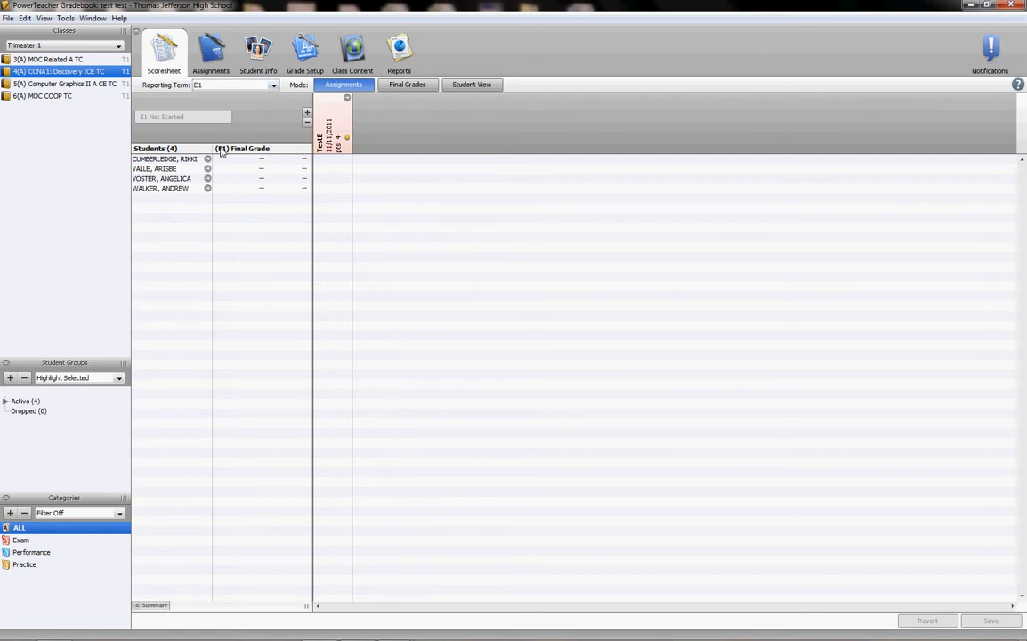
{"action": "left_click", "coordinate": [221, 87]}
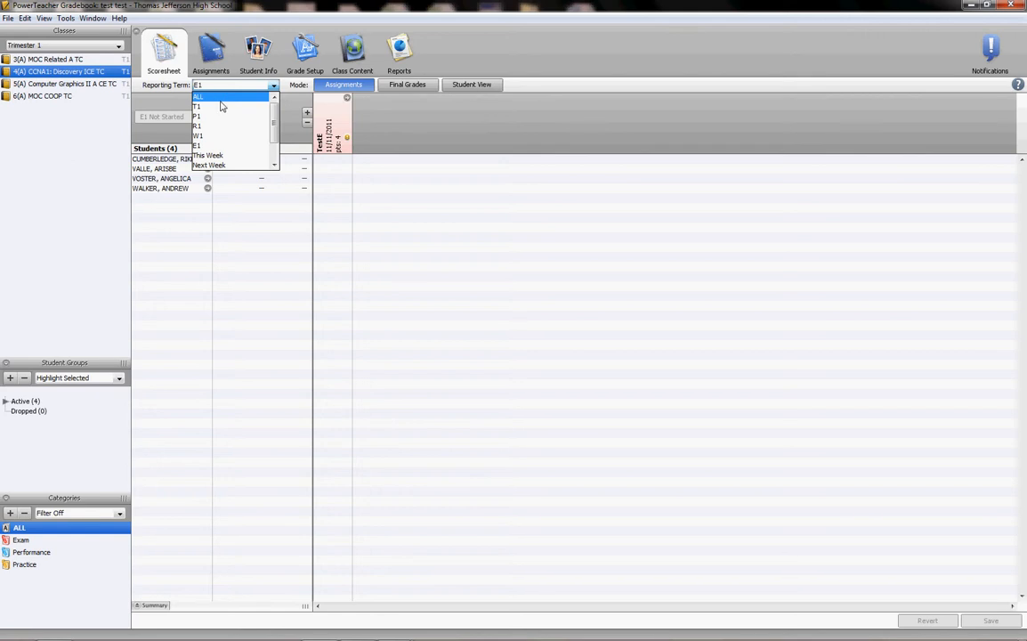
{"action": "left_click", "coordinate": [222, 106]}
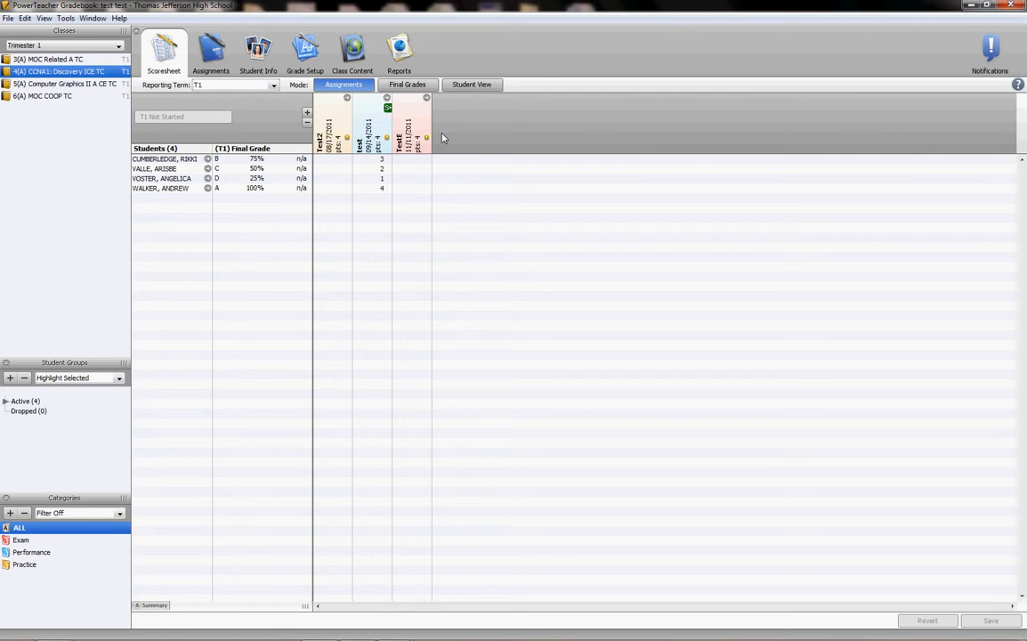
Expand the standards of the "test" assignment and clear all scores for the Behavior standard
{"action": "left_click", "coordinate": [388, 108]}
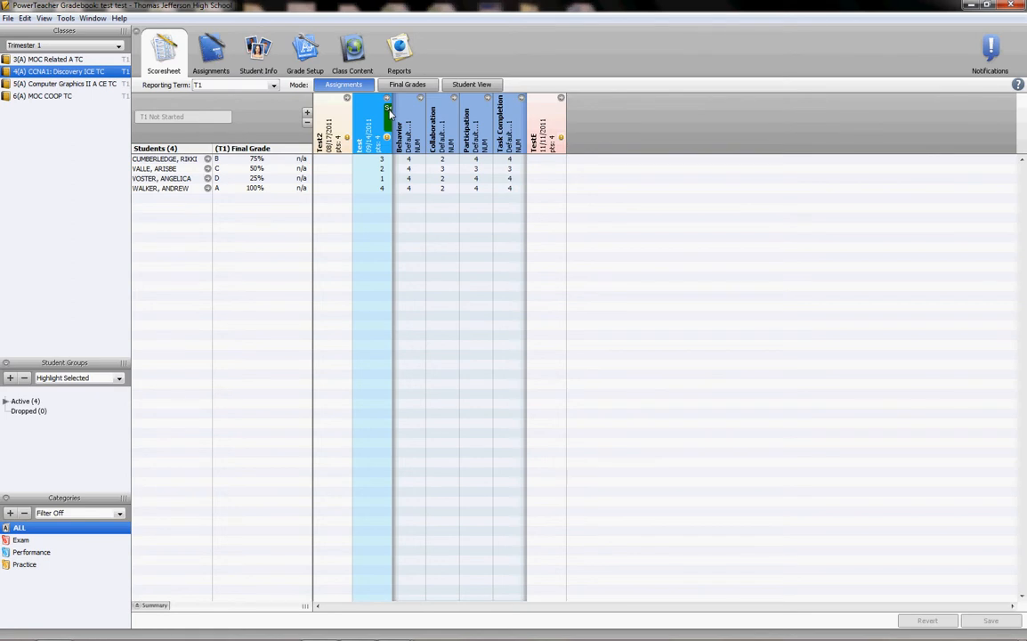
{"action": "left_click", "coordinate": [409, 160]}
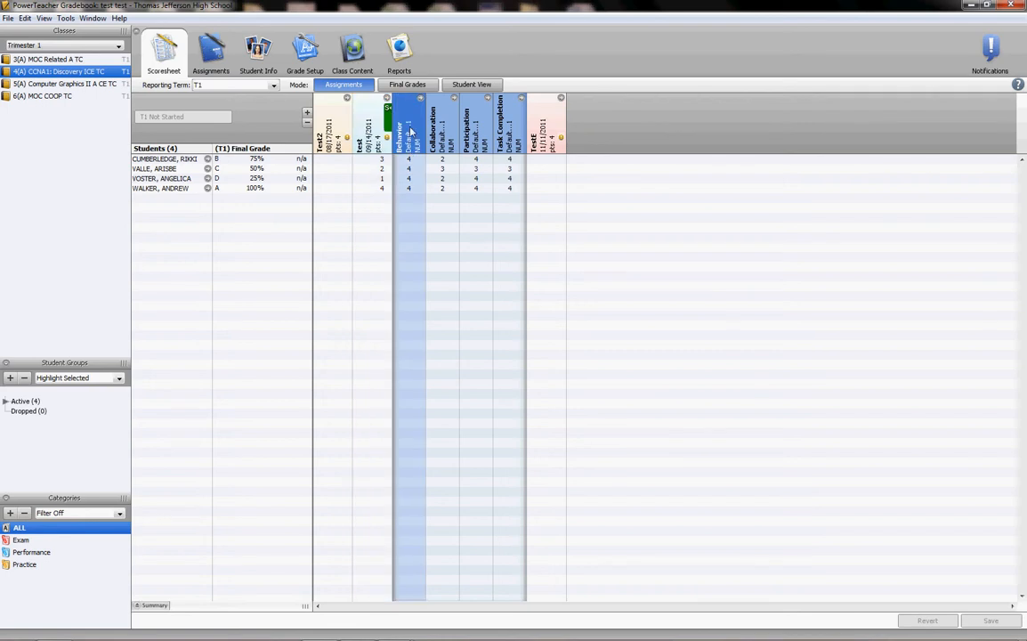
{"action": "right_click", "coordinate": [411, 131]}
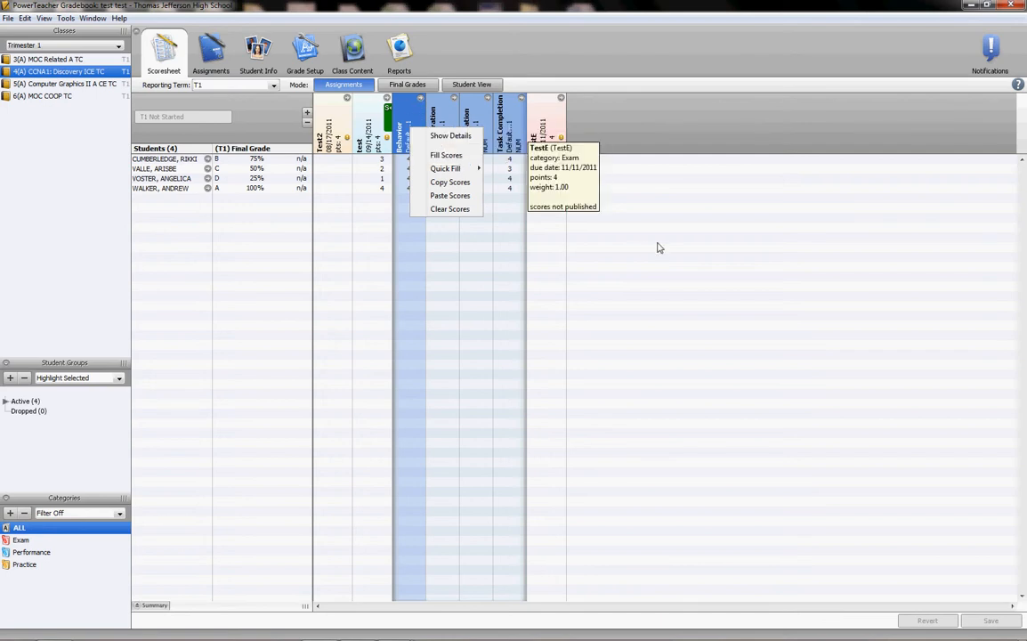
{"action": "left_click", "coordinate": [444, 208]}
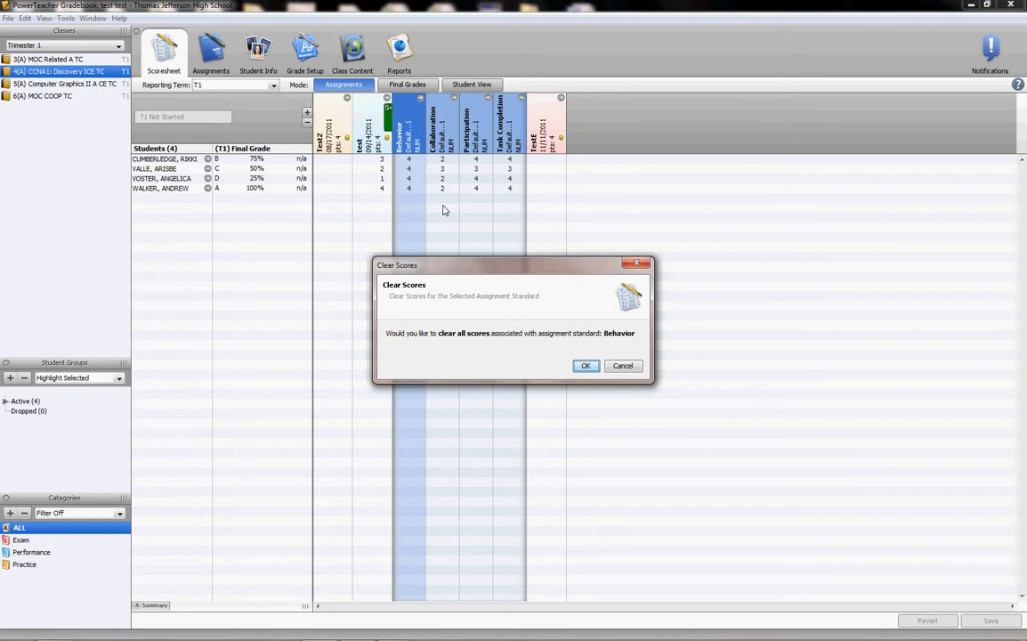
{"action": "left_click", "coordinate": [586, 366]}
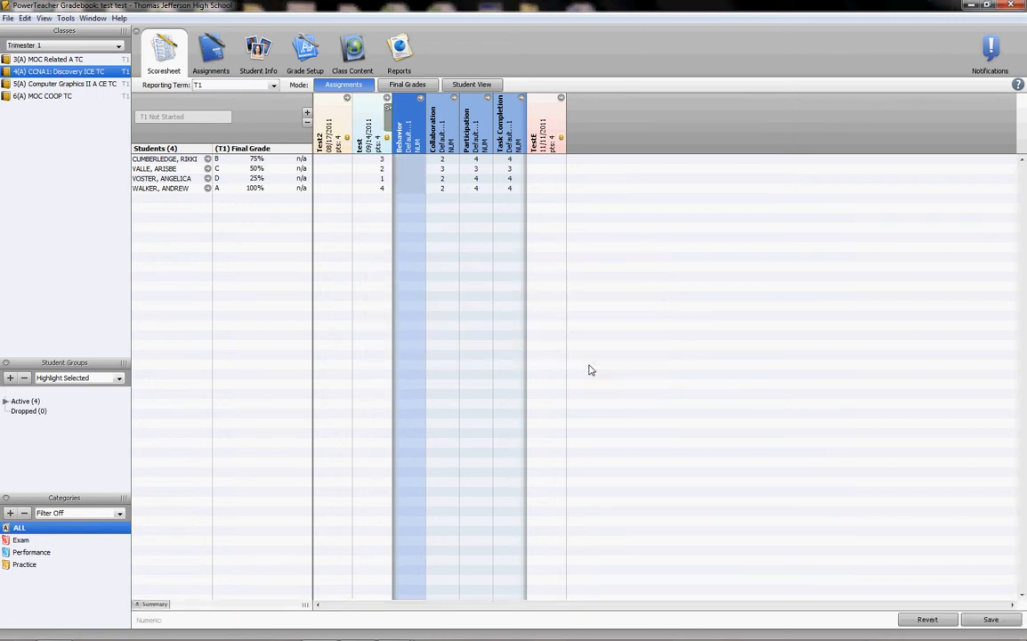
Collapse and re-expand the "test" assignment's standards, and quick-fill the Behavior standard with a score of 3
{"action": "left_click", "coordinate": [387, 109]}
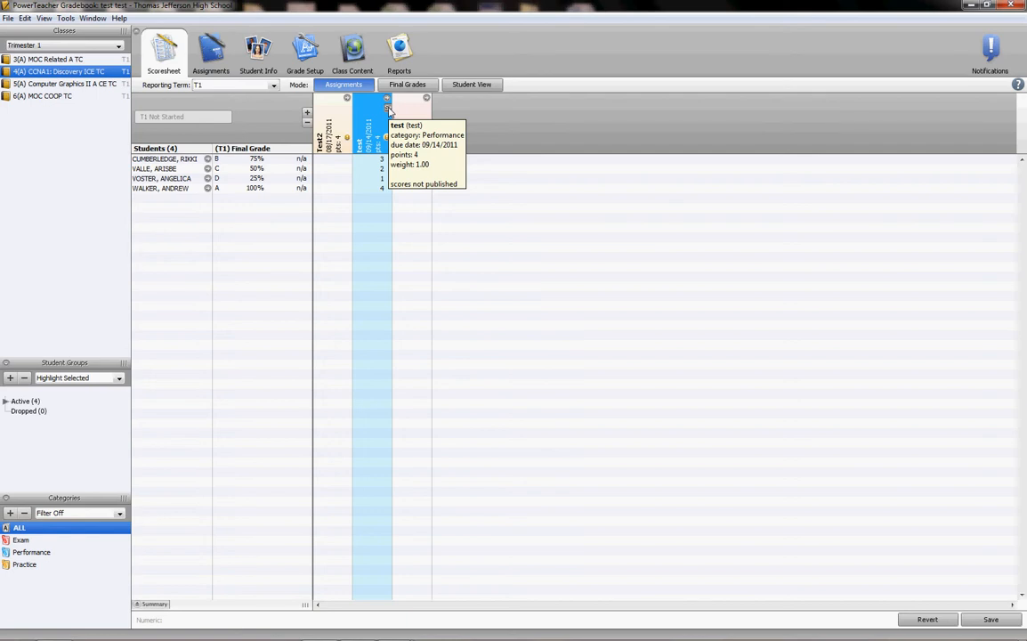
{"action": "left_click", "coordinate": [388, 108]}
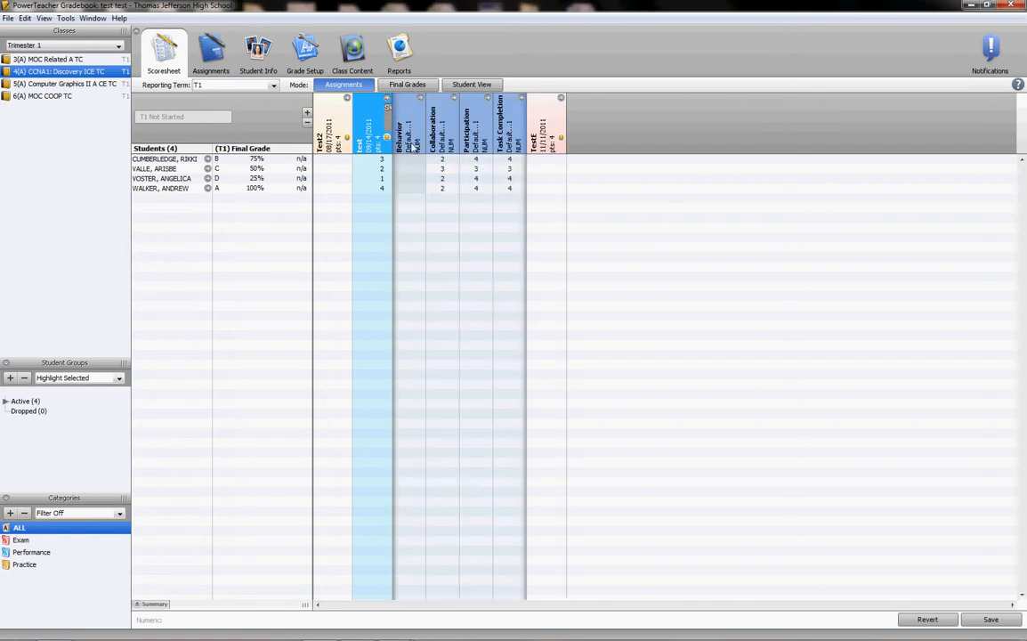
{"action": "right_click", "coordinate": [414, 123]}
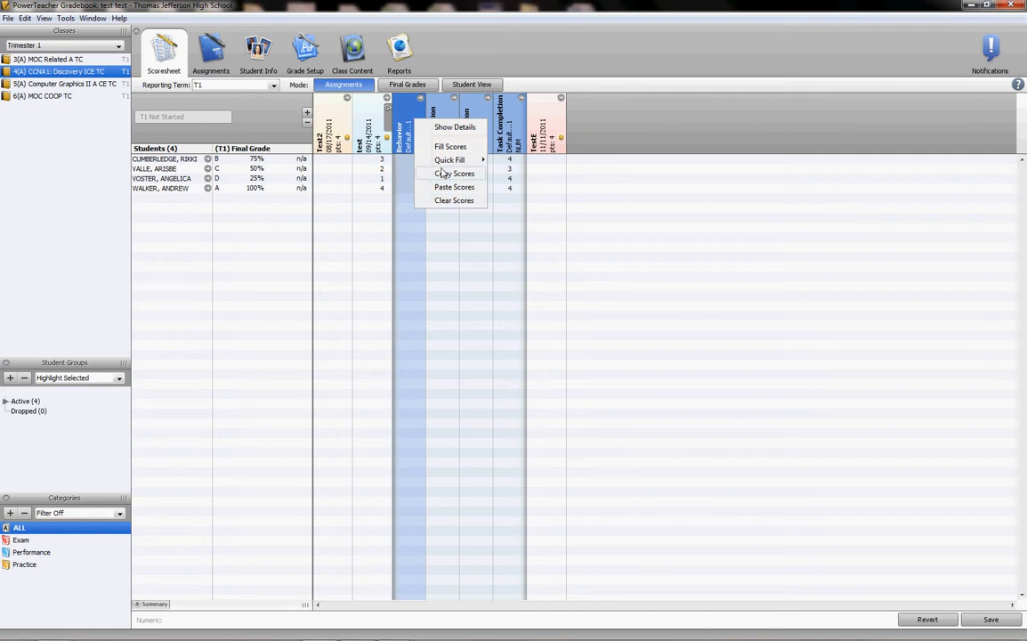
{"action": "mouse_move", "coordinate": [442, 165]}
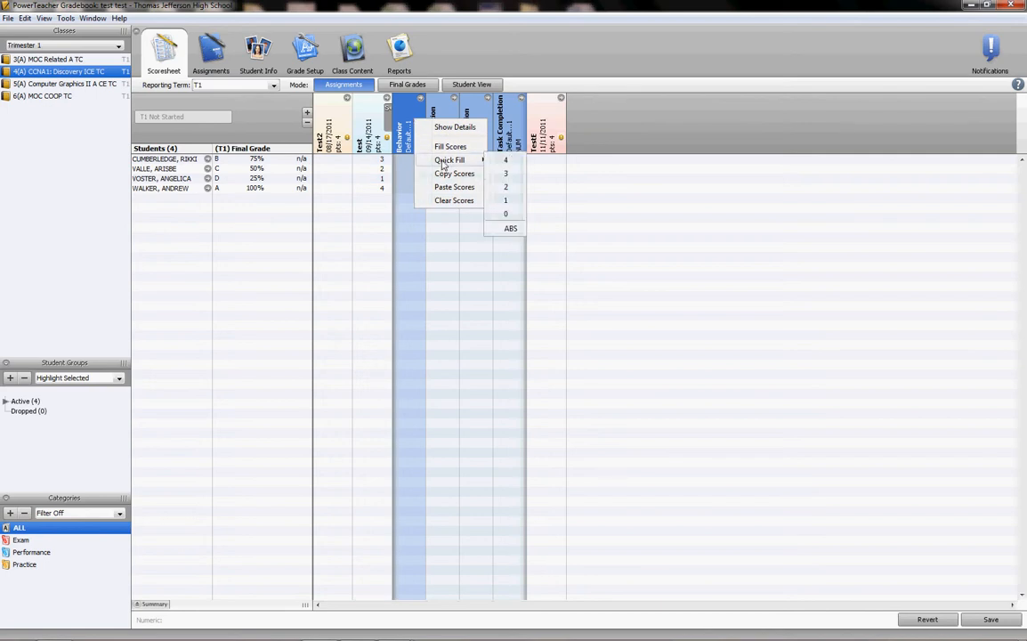
{"action": "left_click", "coordinate": [505, 175]}
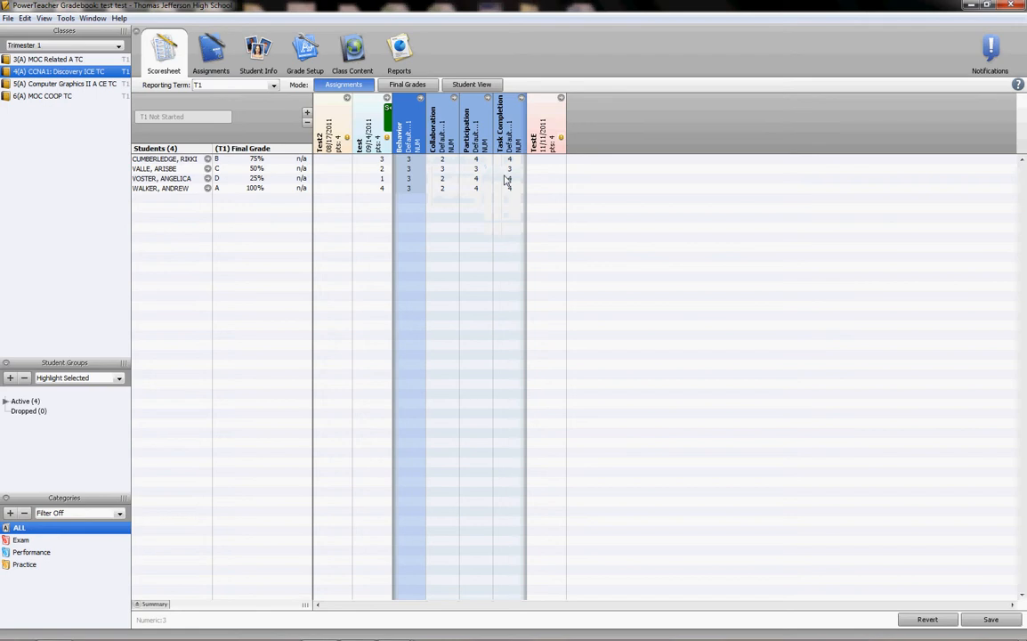
Change the third student's Behavior score to 2
{"action": "left_click", "coordinate": [411, 178]}
{"action": "double_click", "coordinate": [411, 178]}
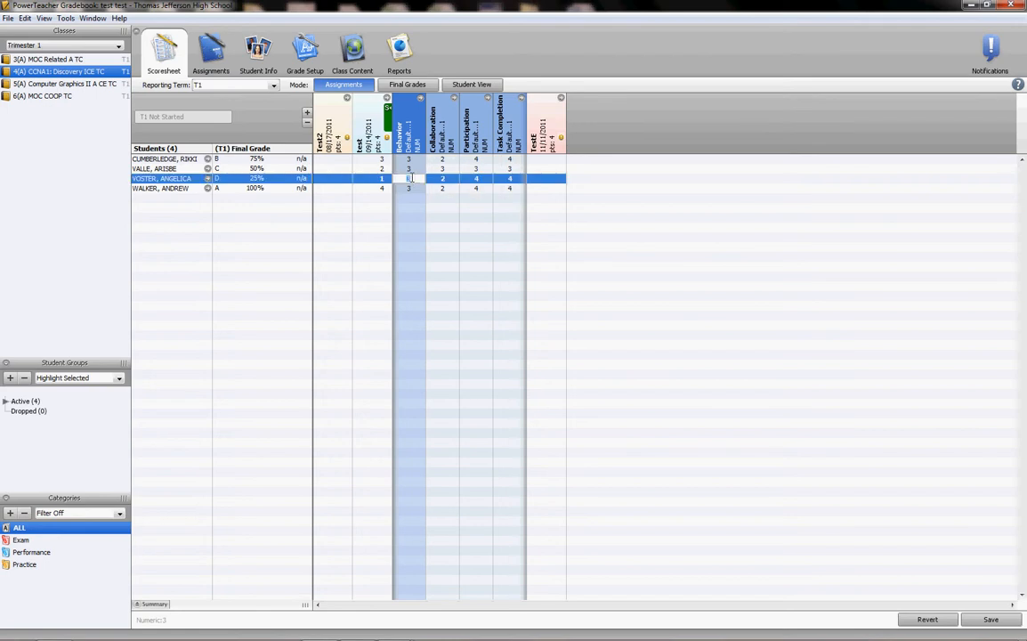
{"action": "type", "text": "2"}
{"action": "key", "text": "Return"}
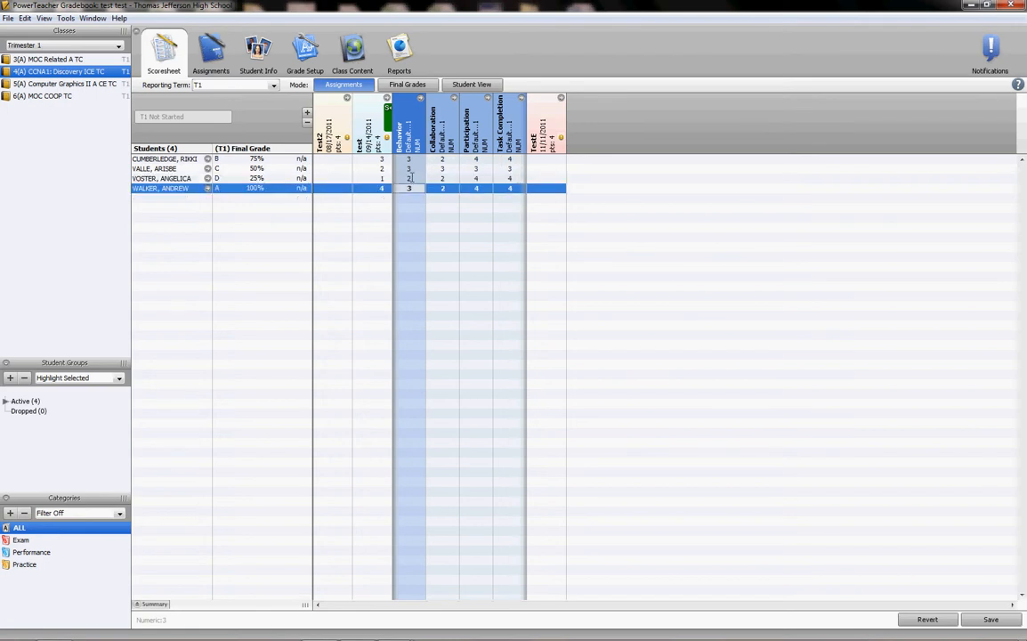
Copy the scores of the Behavior standard under the "test" assignment
{"action": "right_click", "coordinate": [372, 125]}
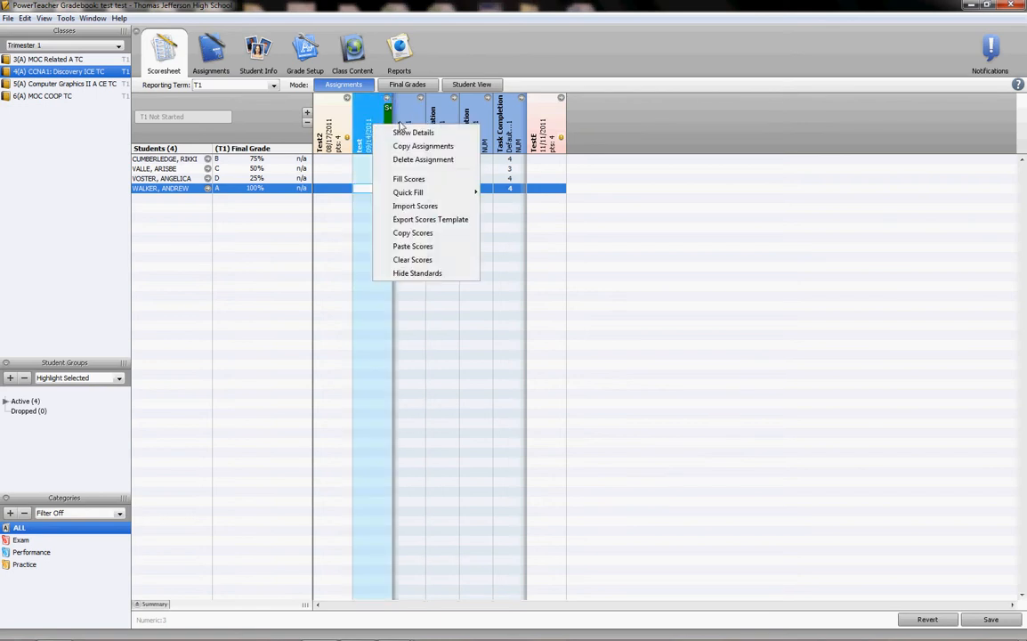
{"action": "left_click", "coordinate": [410, 120]}
{"action": "right_click", "coordinate": [411, 124]}
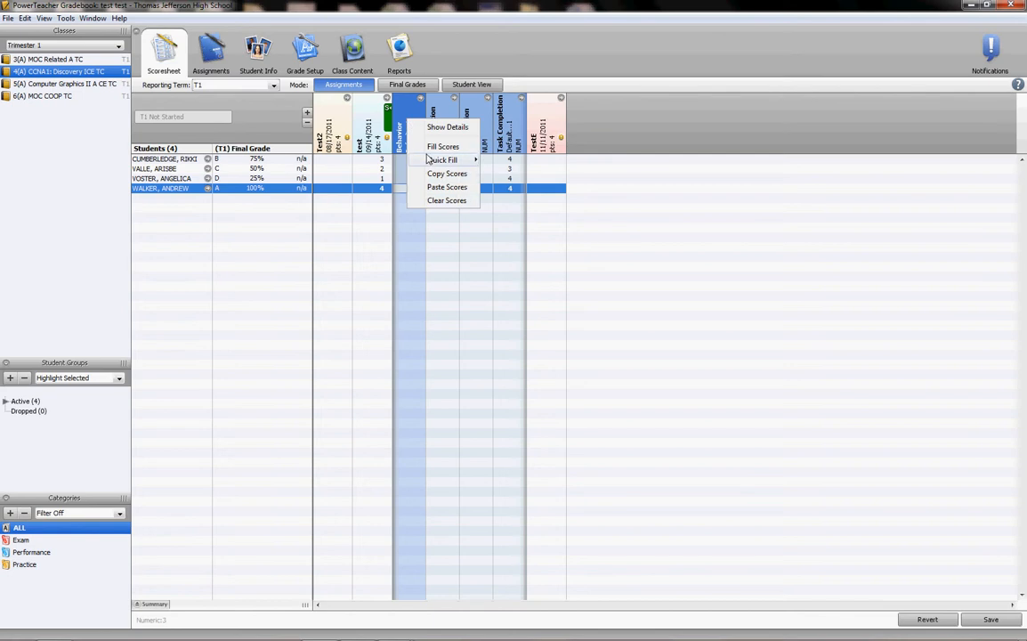
{"action": "mouse_move", "coordinate": [436, 161]}
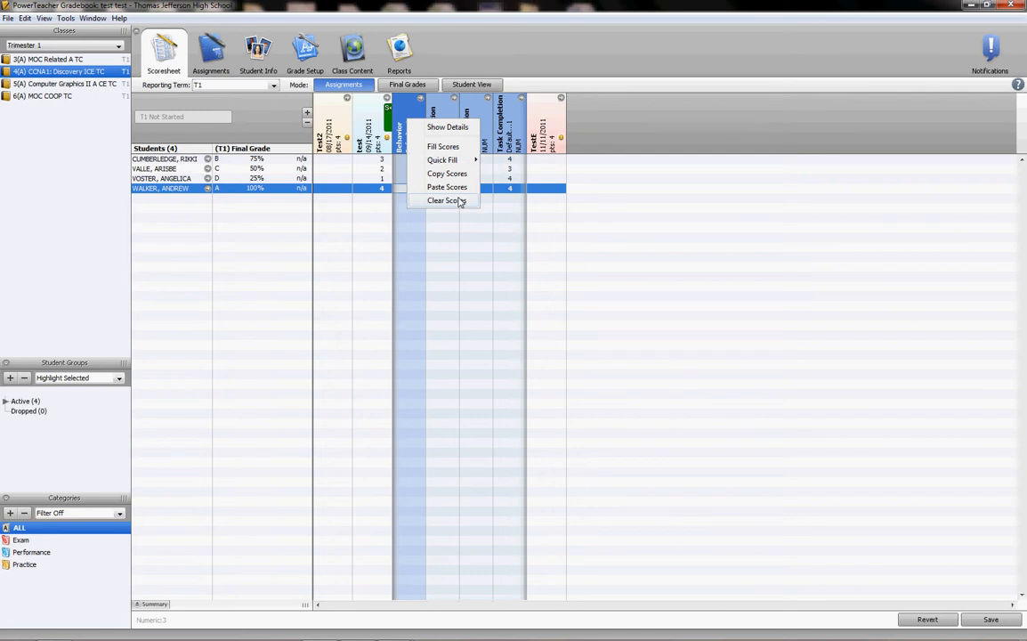
{"action": "right_click", "coordinate": [407, 111]}
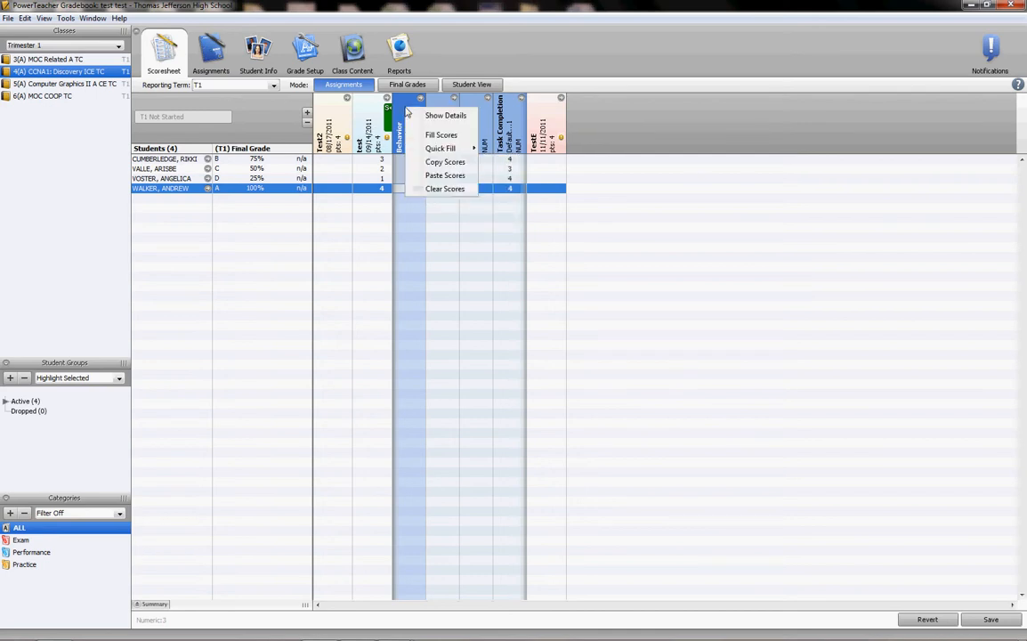
{"action": "left_click", "coordinate": [432, 162]}
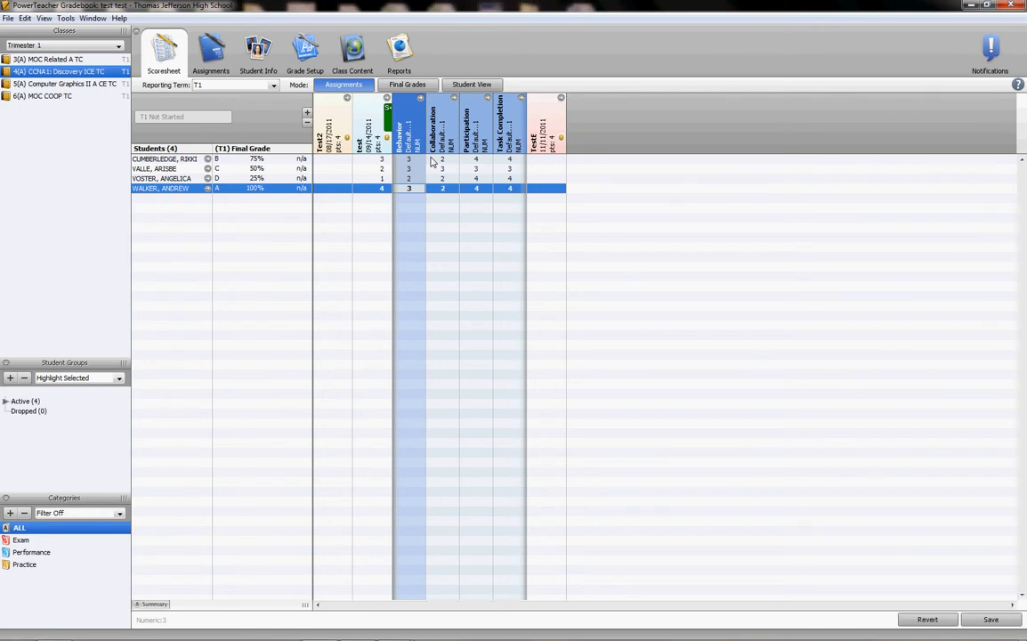
{"action": "right_click", "coordinate": [412, 125]}
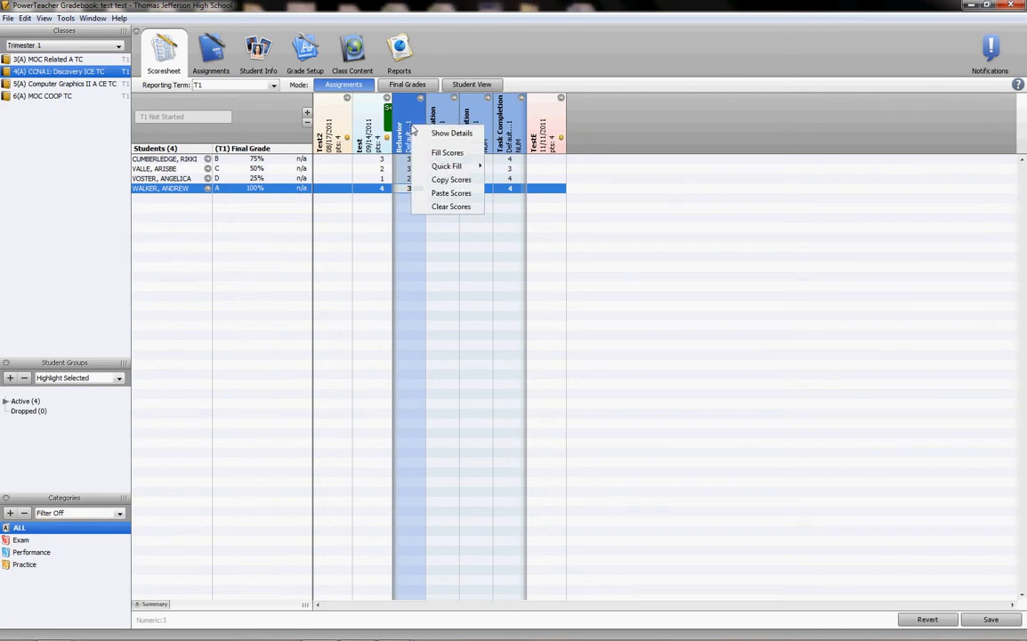
{"action": "left_click", "coordinate": [385, 165]}
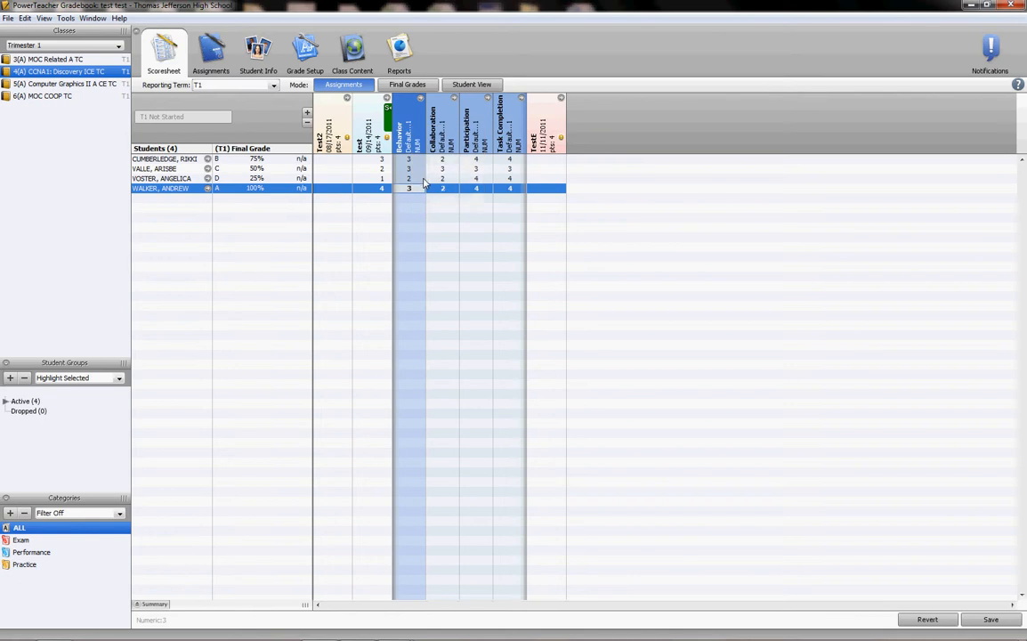
Paste the copied Behavior scores into the Collaboration standard, overwriting its existing scores
{"action": "left_click", "coordinate": [447, 128]}
{"action": "right_click", "coordinate": [456, 126]}
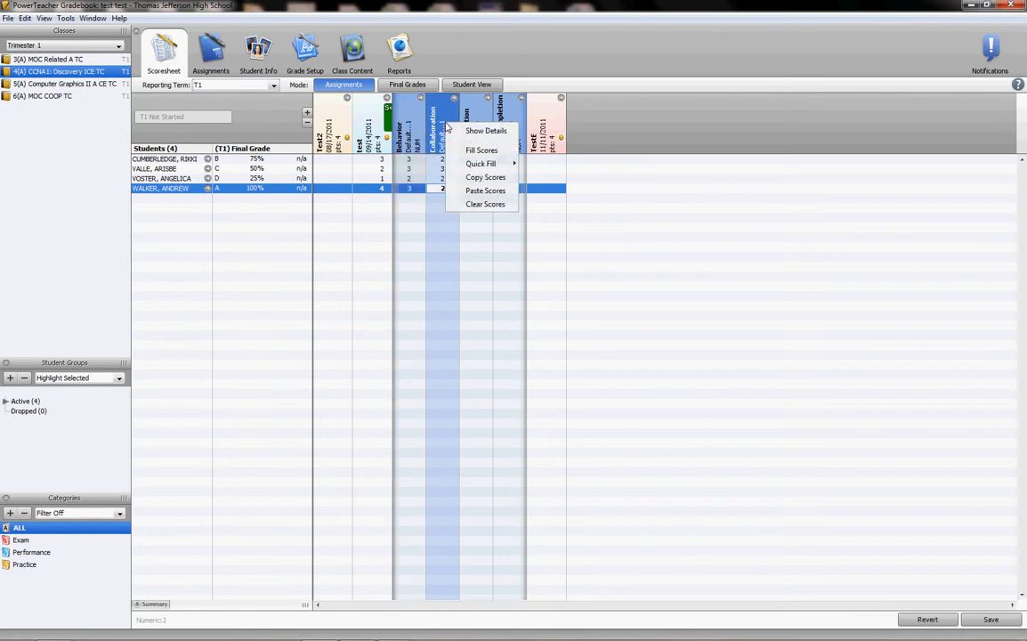
{"action": "left_click", "coordinate": [455, 190]}
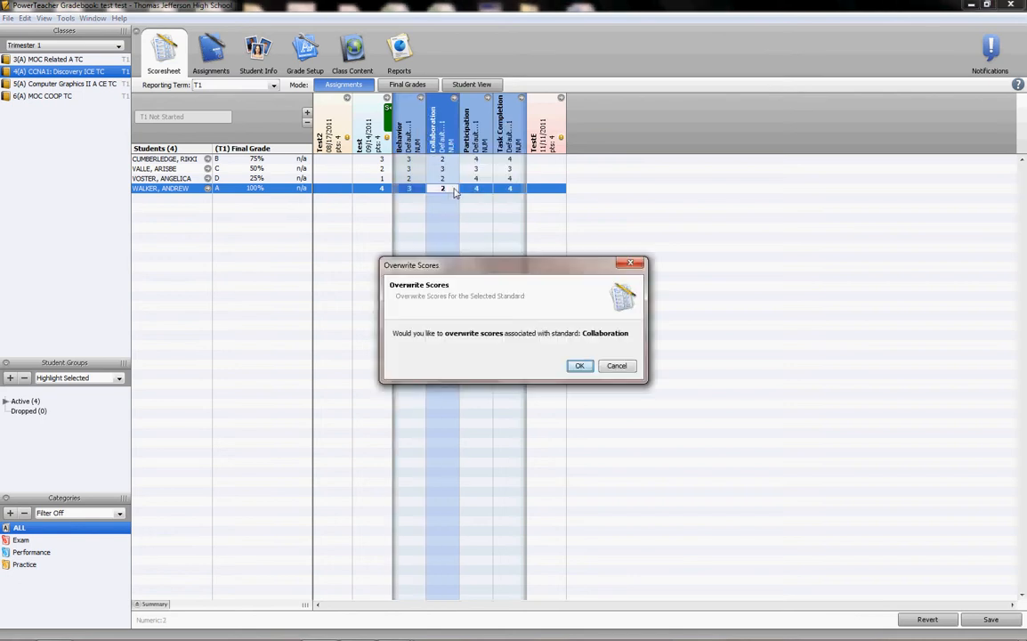
{"action": "left_click", "coordinate": [580, 366]}
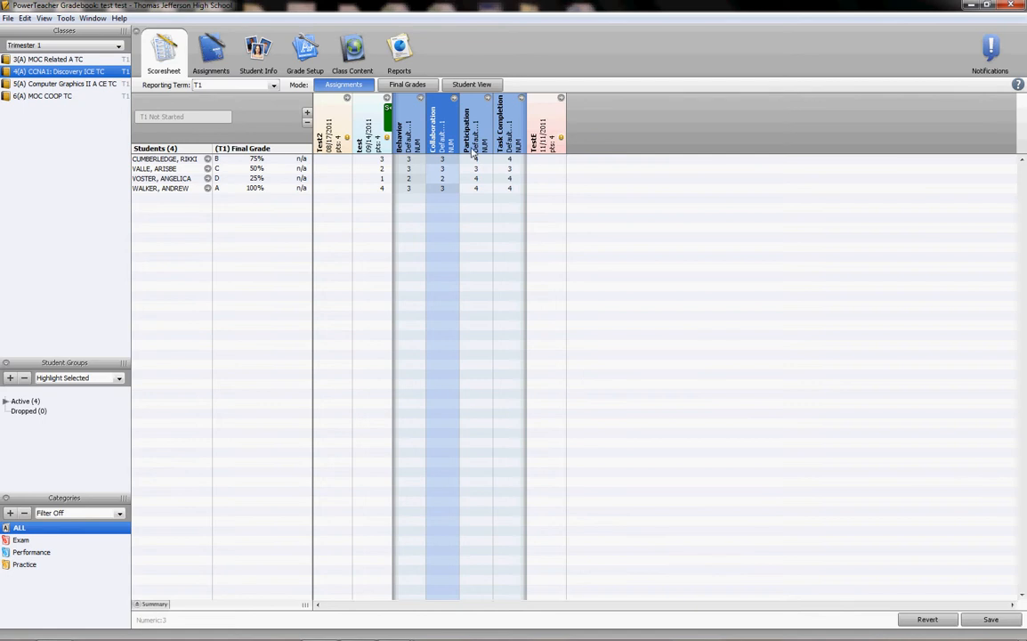
Fill the Collaboration standard with a score of 2 using Replace All, leaving the Missing attribute out of the fill
{"action": "right_click", "coordinate": [442, 130]}
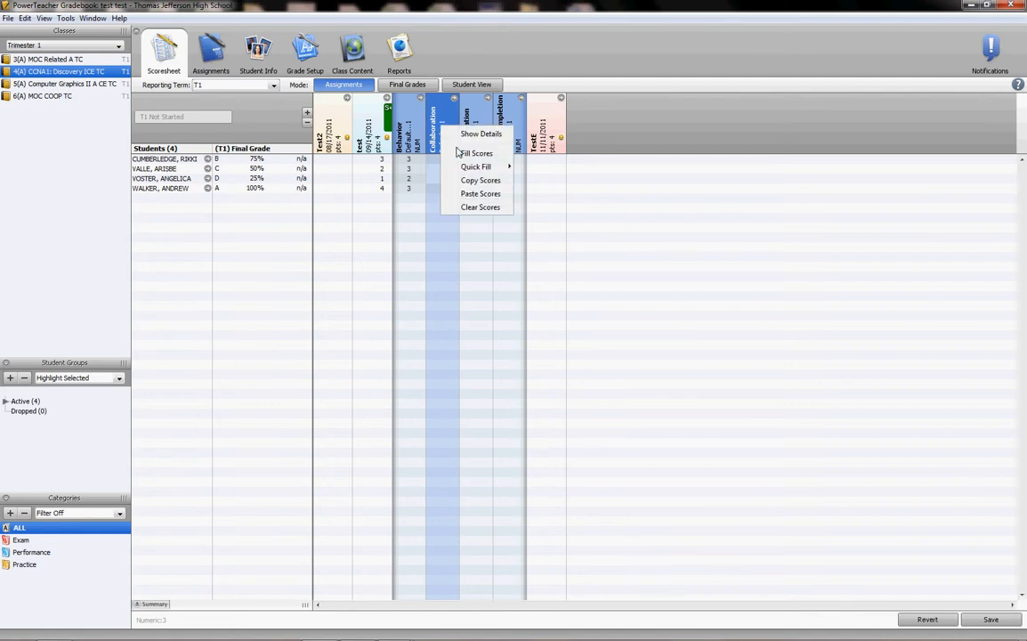
{"action": "left_click", "coordinate": [461, 154]}
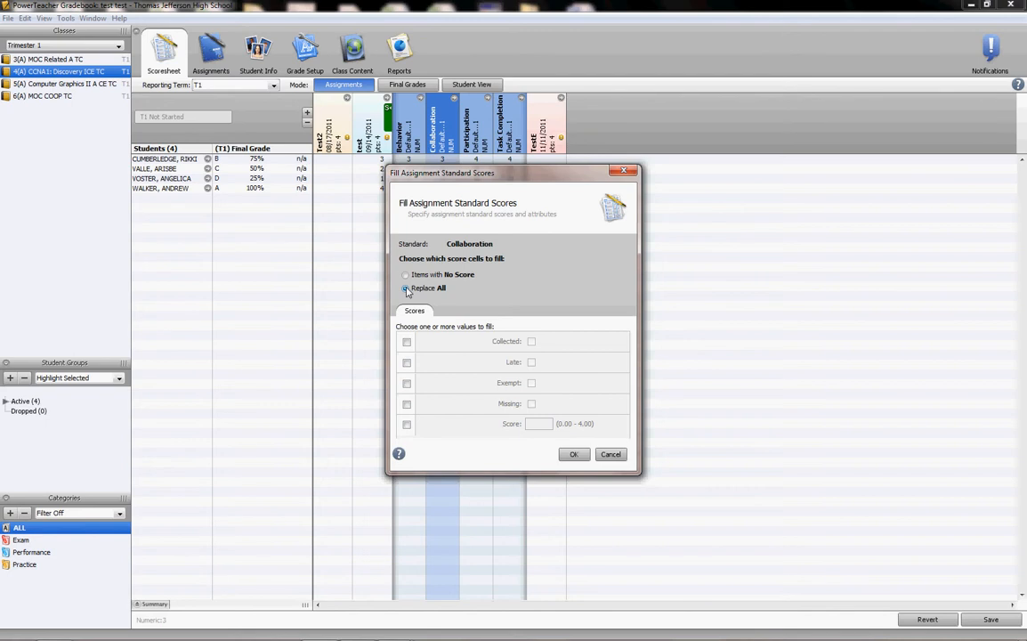
{"action": "left_click", "coordinate": [407, 425]}
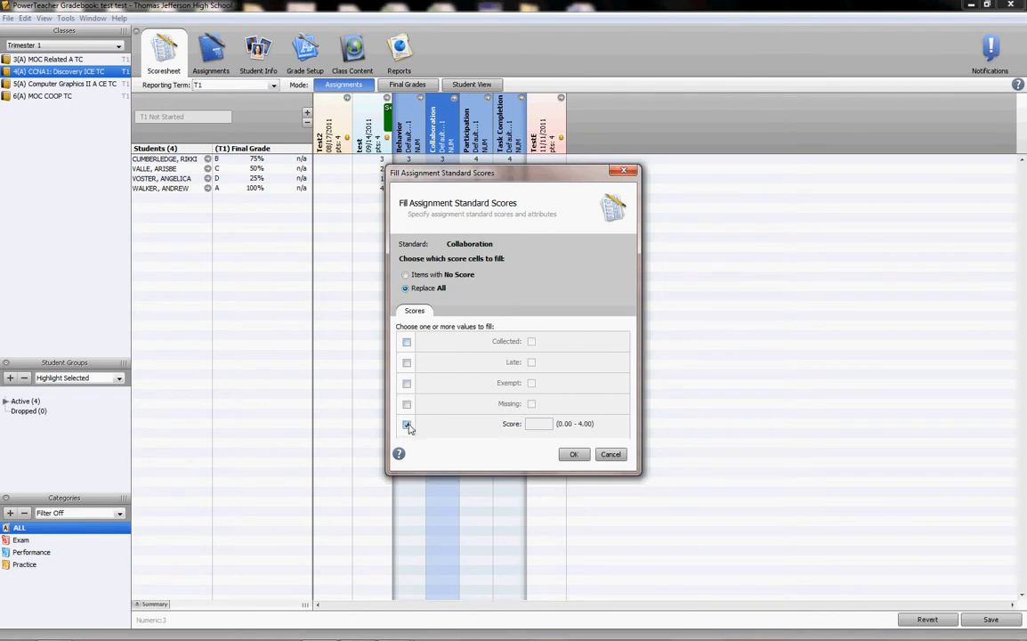
{"action": "left_click", "coordinate": [541, 423]}
{"action": "type", "text": "2"}
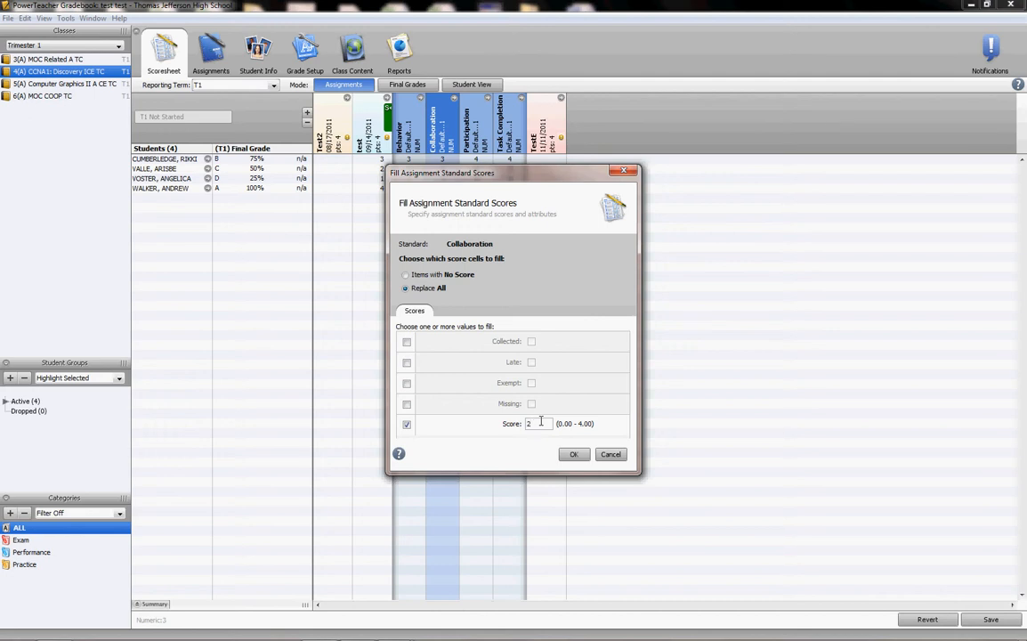
{"action": "left_click", "coordinate": [407, 405]}
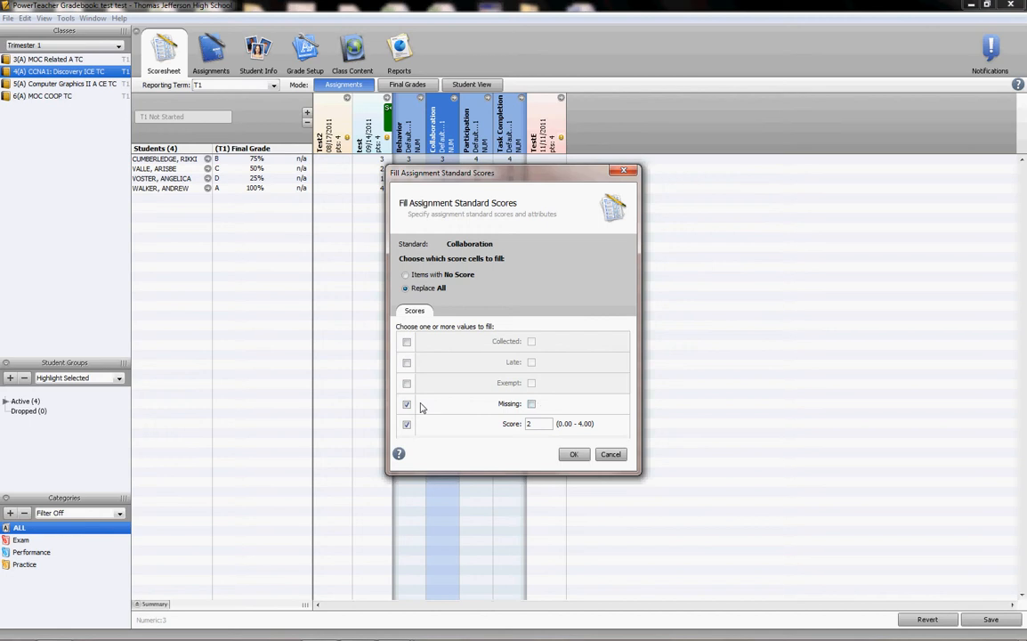
{"action": "left_click", "coordinate": [408, 406]}
{"action": "left_click", "coordinate": [574, 454]}
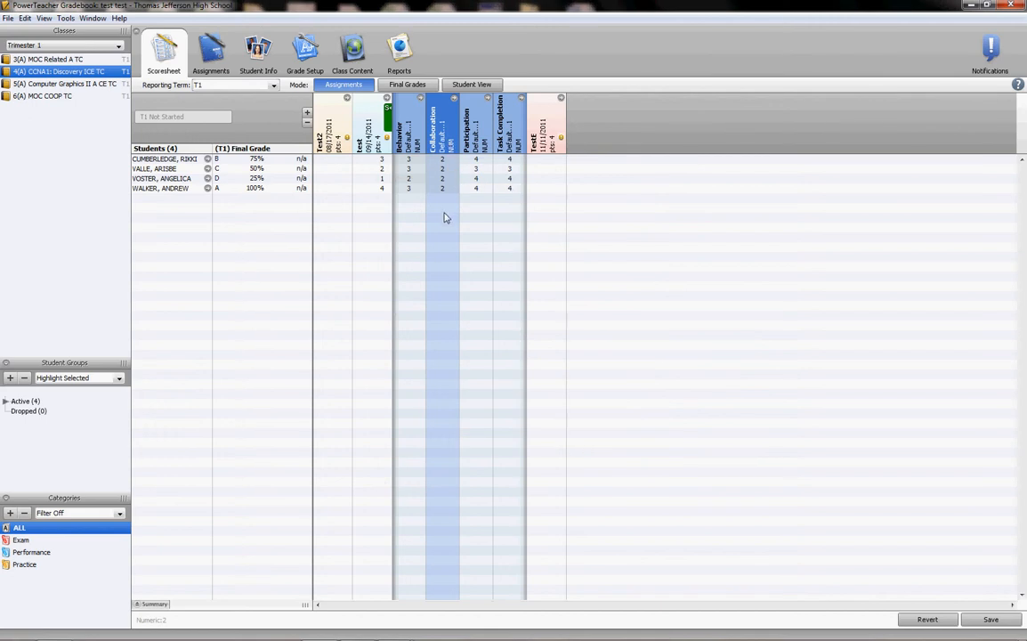
Hide the standards under the "test" assignment and show the scoresheet's summary rows
{"action": "right_click", "coordinate": [356, 4]}
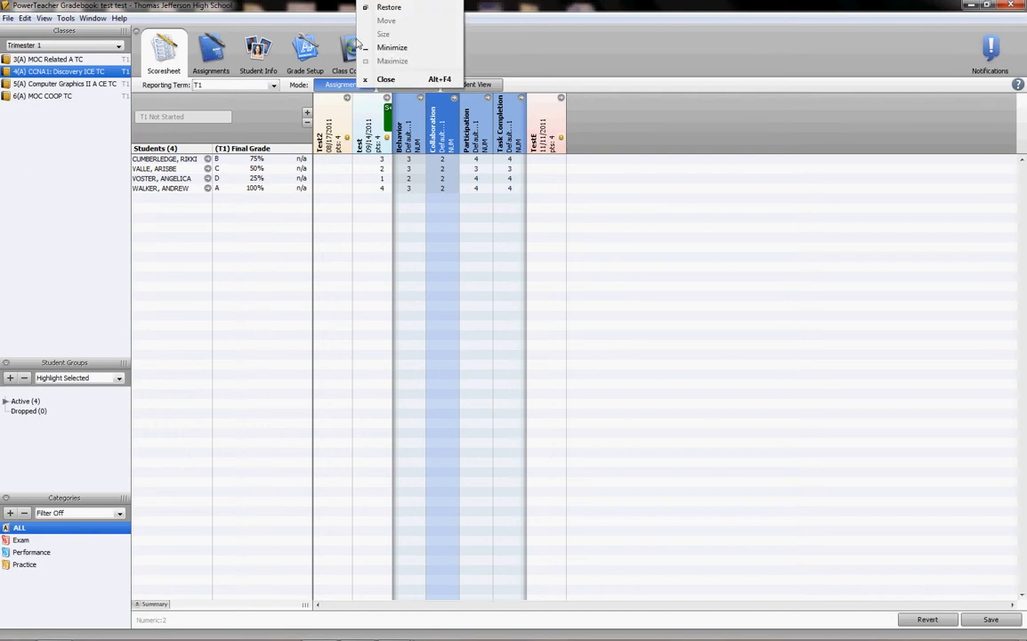
{"action": "right_click", "coordinate": [365, 114]}
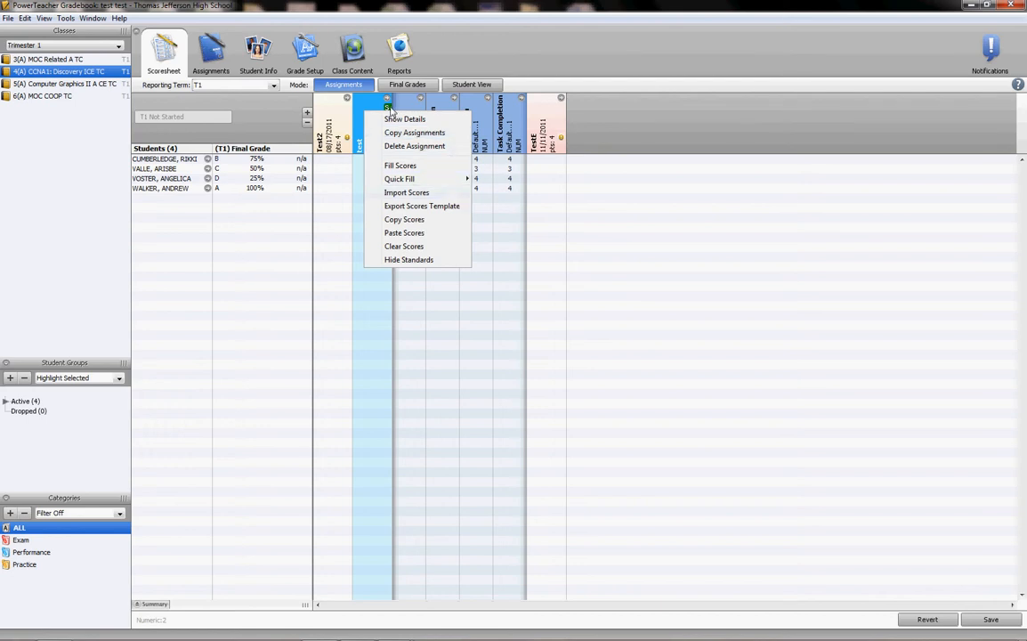
{"action": "left_click", "coordinate": [408, 259]}
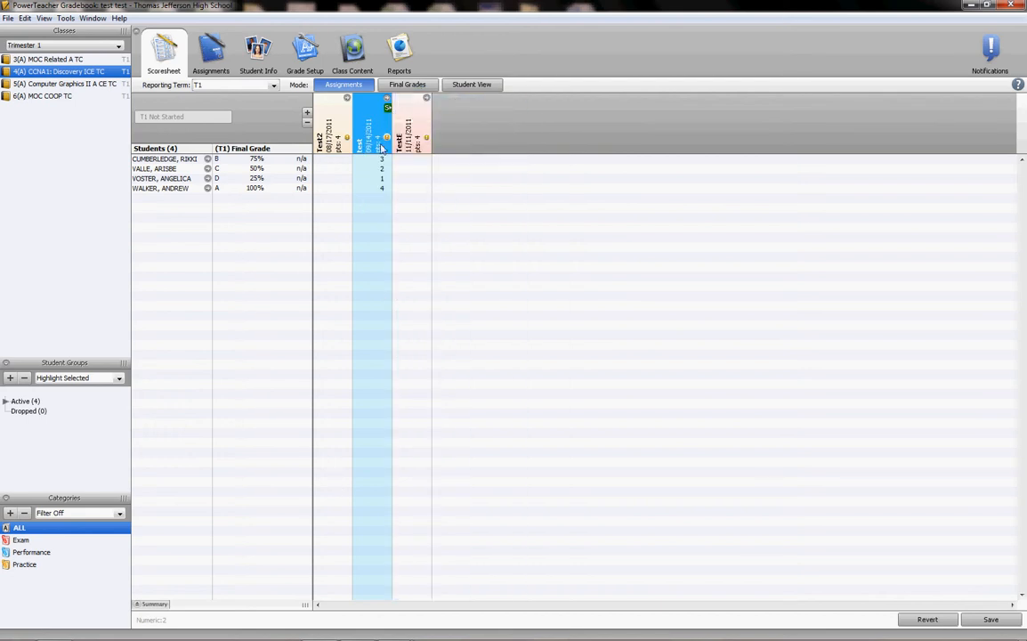
{"action": "left_click", "coordinate": [138, 605]}
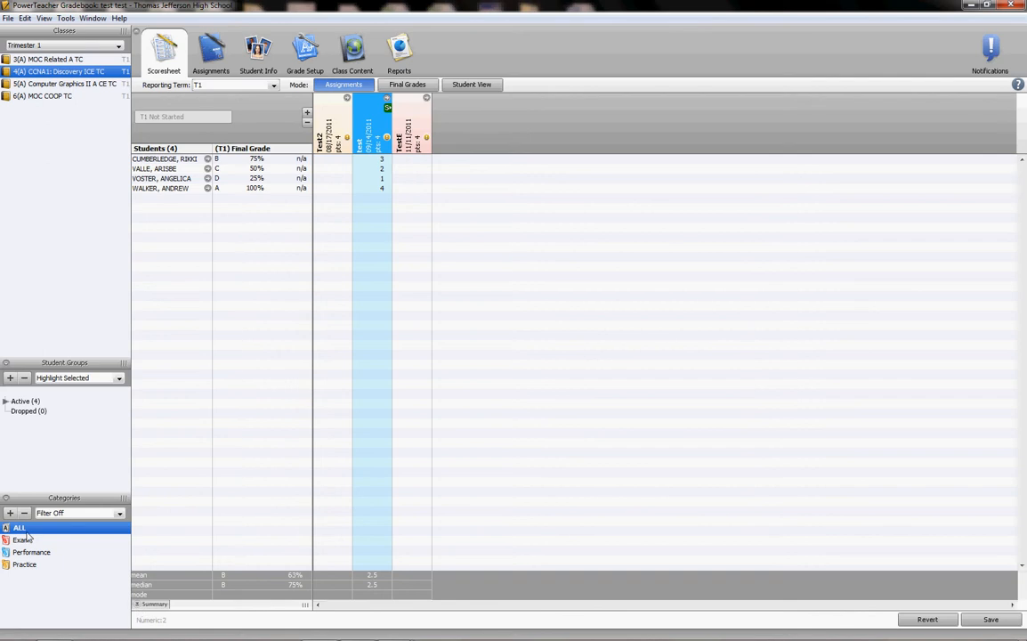
Add a student group set named "Test" to the CCNA1: Discovery ICE TC class
{"action": "left_click", "coordinate": [9, 379]}
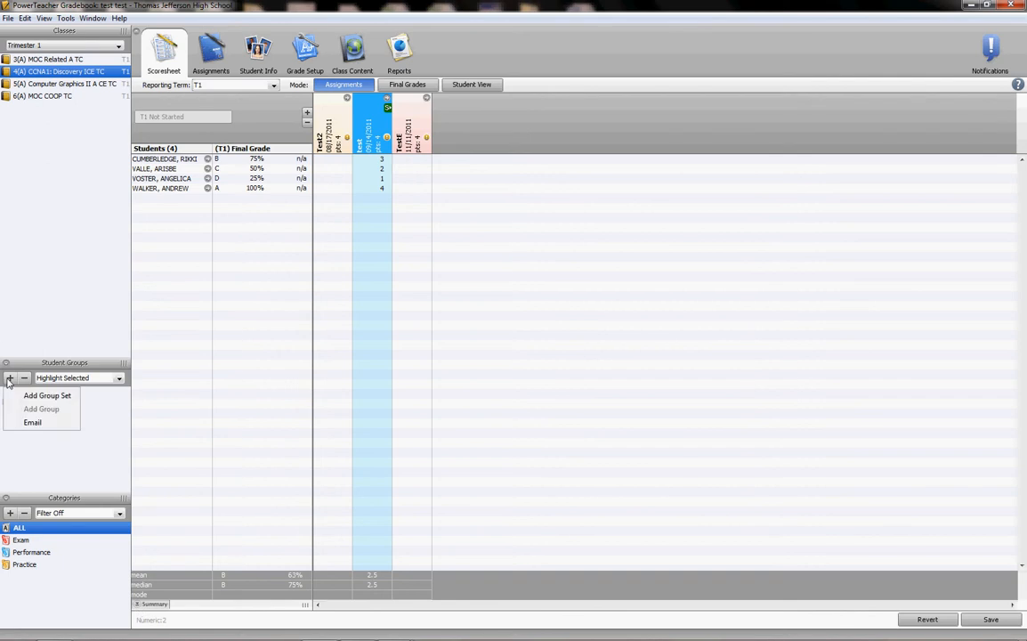
{"action": "left_click", "coordinate": [16, 395]}
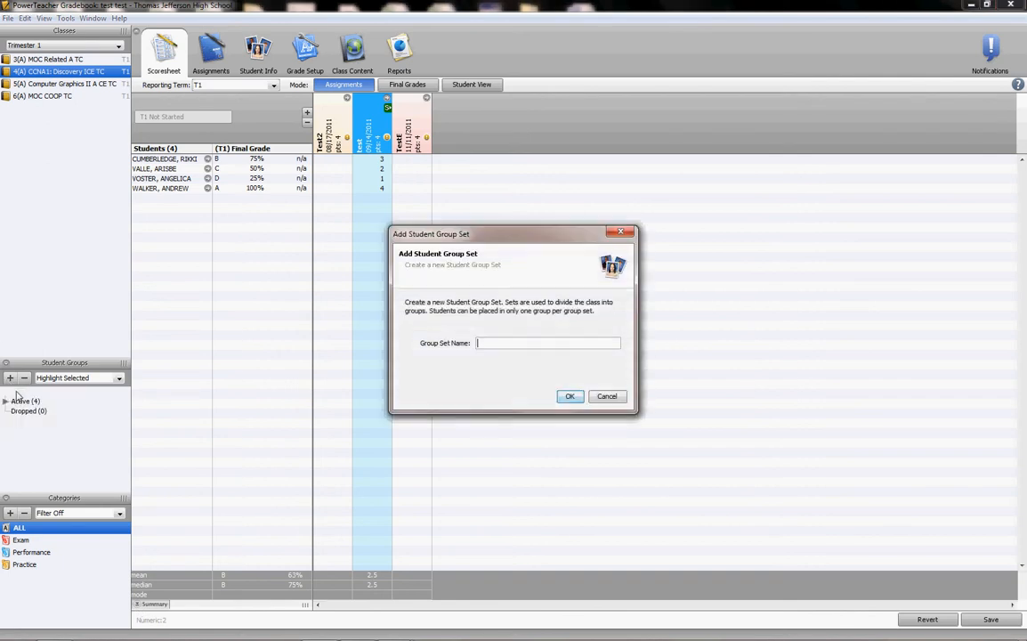
{"action": "type", "text": "Test"}
{"action": "key", "text": "Return"}
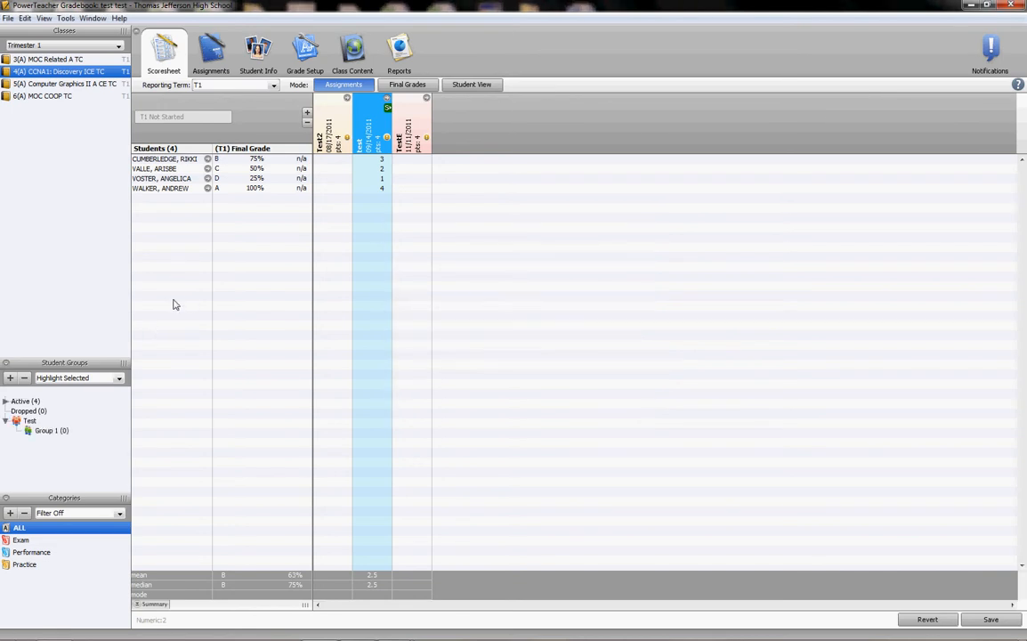
Put the third and fourth students of the class into Group 1 of the Test group set
{"action": "left_click", "coordinate": [169, 178]}
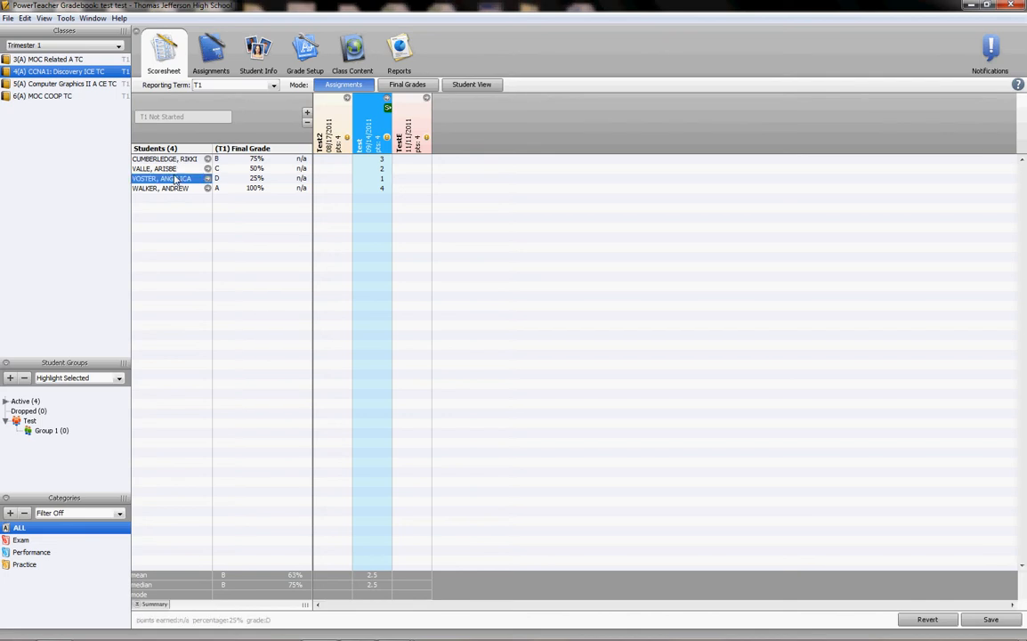
{"action": "left_click", "coordinate": [176, 190], "text": "ctrl"}
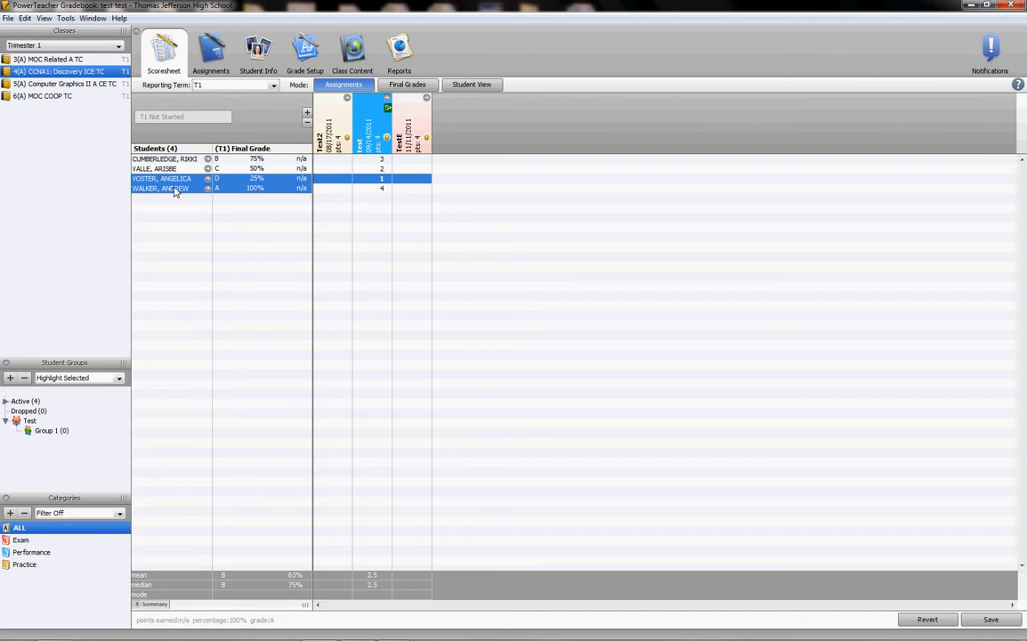
{"action": "left_click_drag", "start_coordinate": [175, 188], "coordinate": [59, 437]}
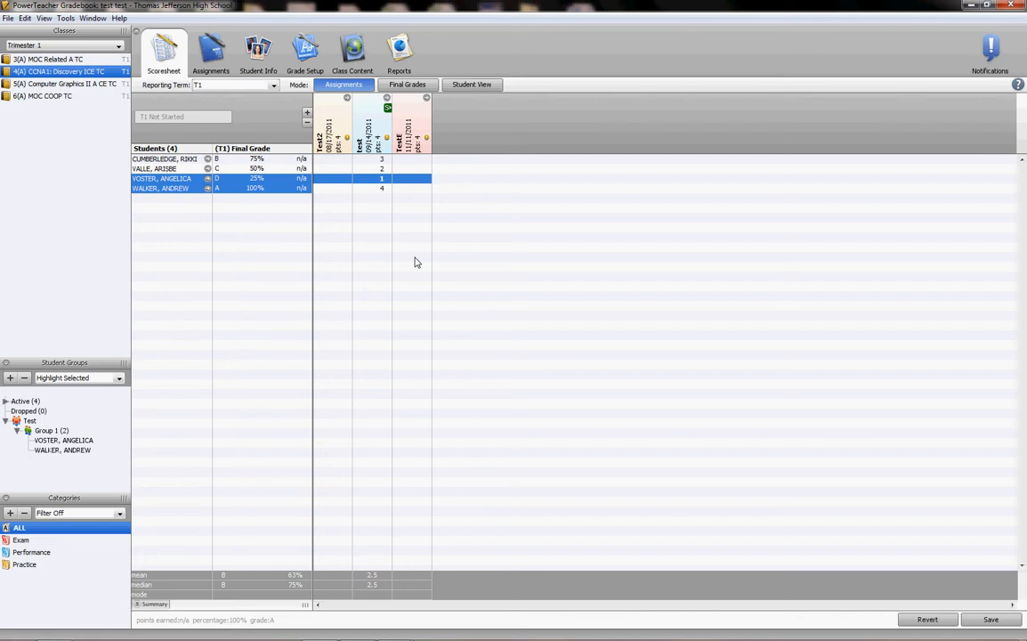
Switch to the 6(A) MOC COOP TC class, saving the modified scores, and expand its list of active students
{"action": "left_click", "coordinate": [111, 219]}
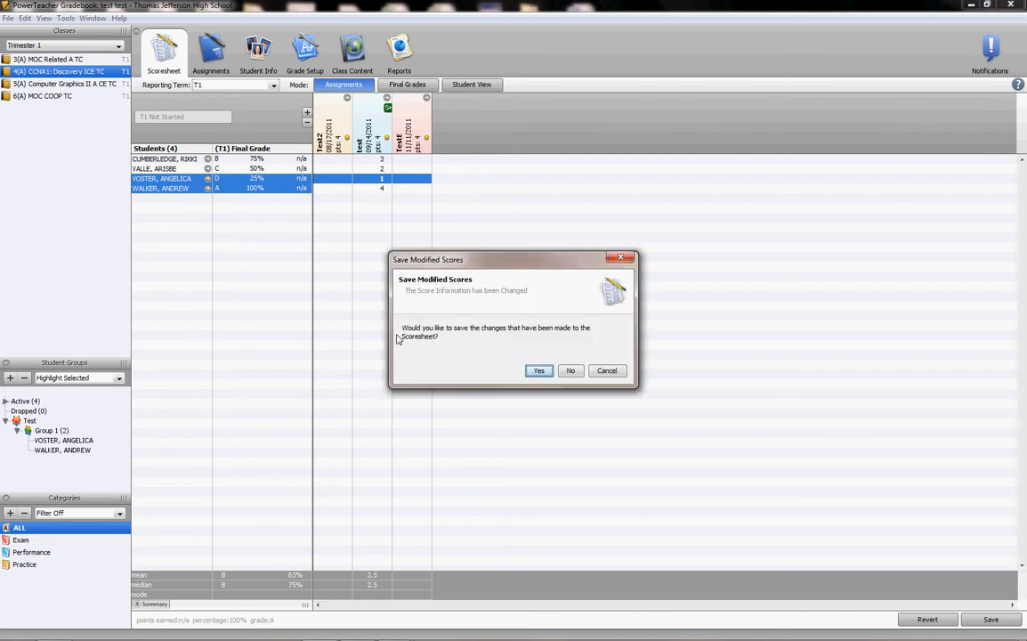
{"action": "left_click", "coordinate": [539, 372]}
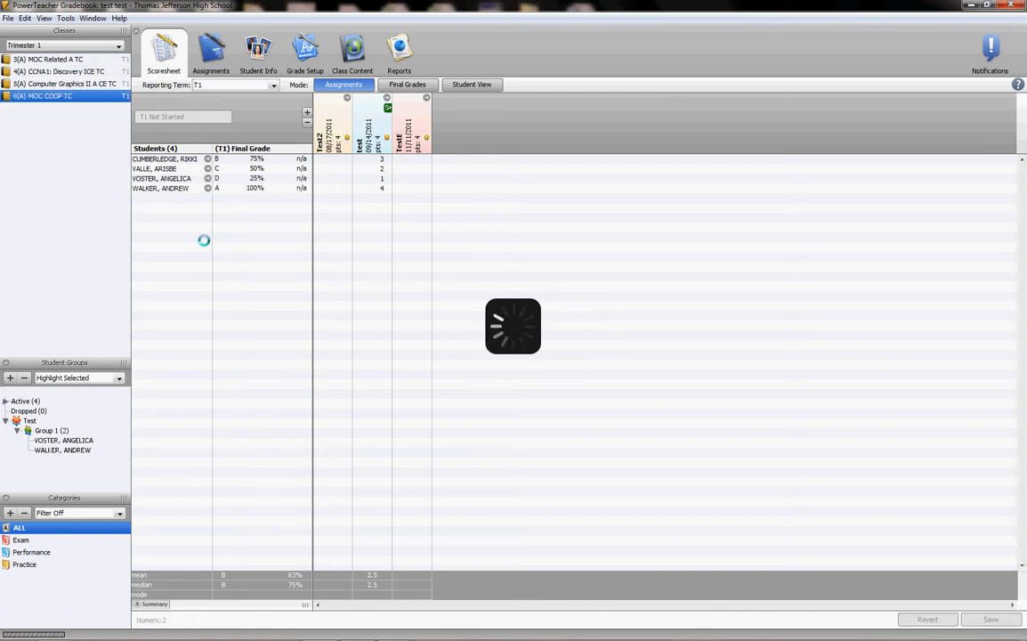
{"action": "left_click", "coordinate": [5, 401]}
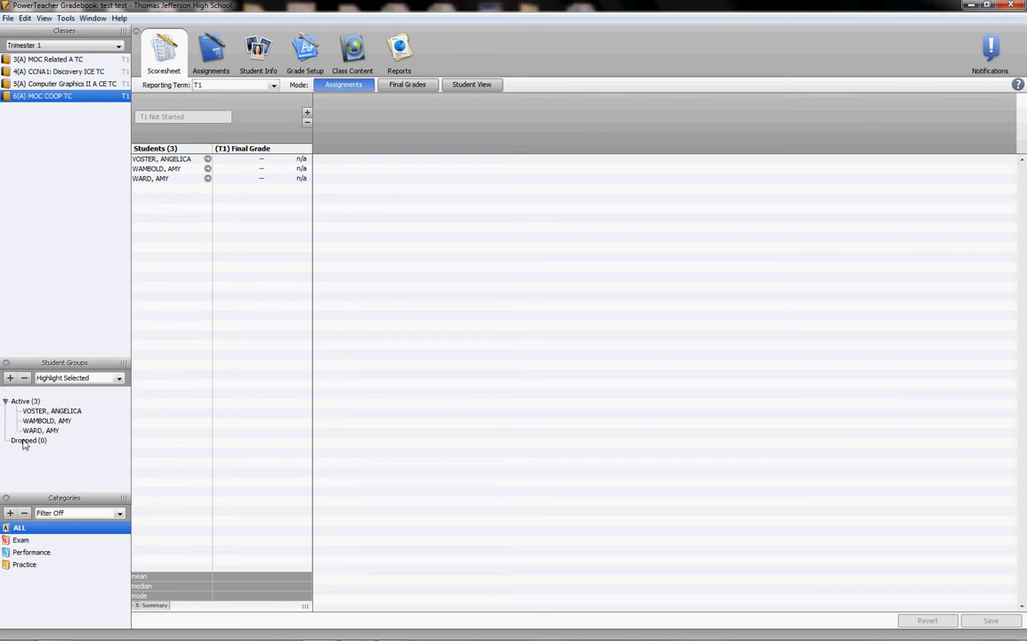
Return to the 4(A) CCNA1: Discovery ICE TC class and highlight the students of Group 1 in the Test group set
{"action": "left_click", "coordinate": [75, 71]}
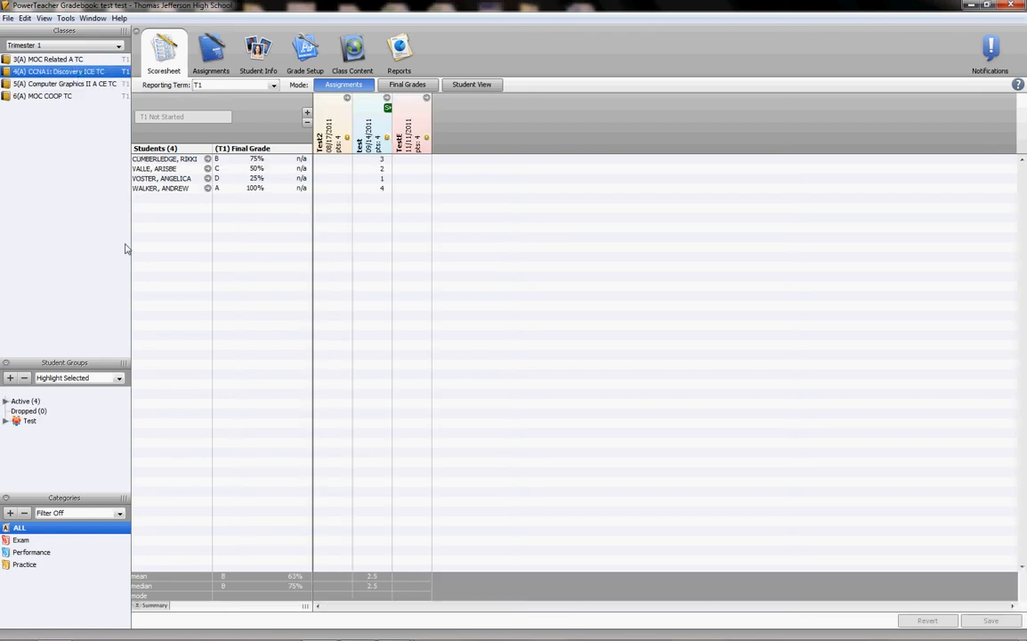
{"action": "left_click", "coordinate": [6, 421]}
{"action": "left_click", "coordinate": [36, 430]}
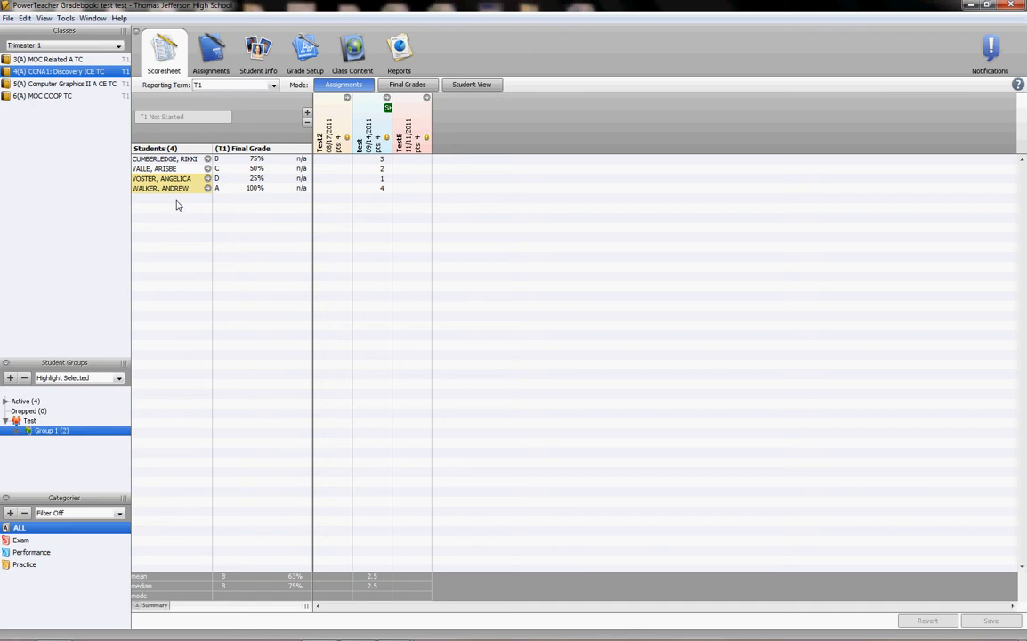
Filter the scoresheet to the selected student group and return to the Highlight Selected display
{"action": "left_click", "coordinate": [89, 381]}
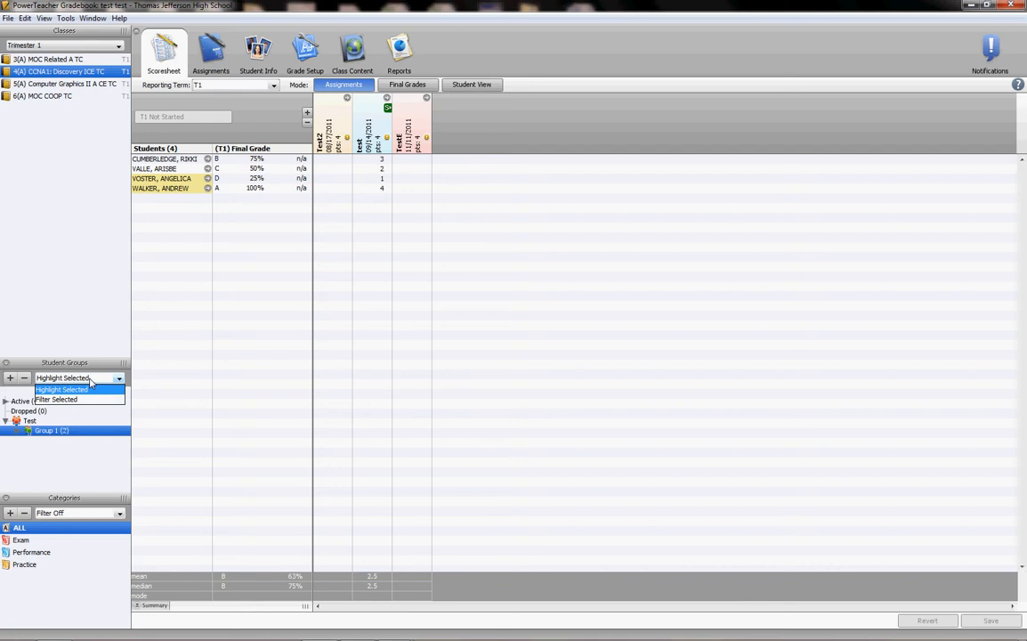
{"action": "left_click", "coordinate": [88, 399]}
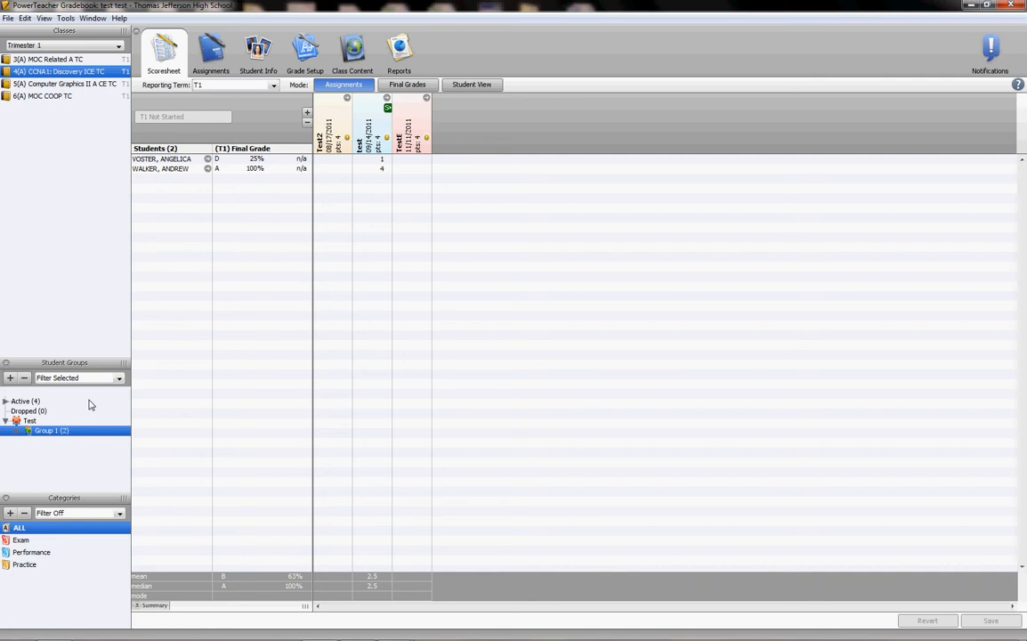
{"action": "left_click", "coordinate": [91, 383]}
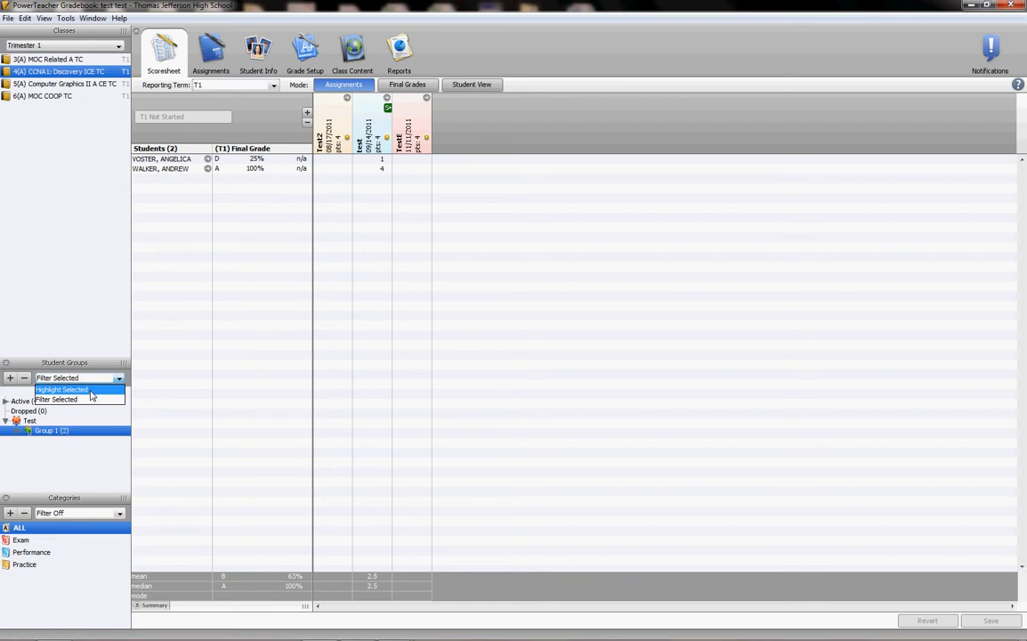
{"action": "left_click", "coordinate": [90, 391]}
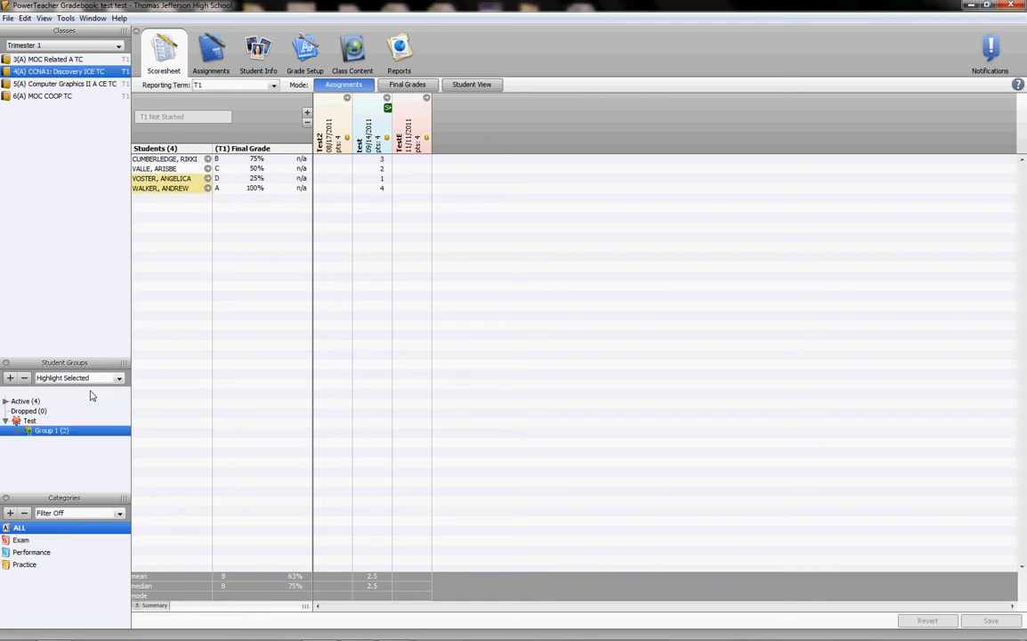
Show the standards under the "test" assignment and filter the scoresheet to the Group 1 students
{"action": "left_click", "coordinate": [388, 108]}
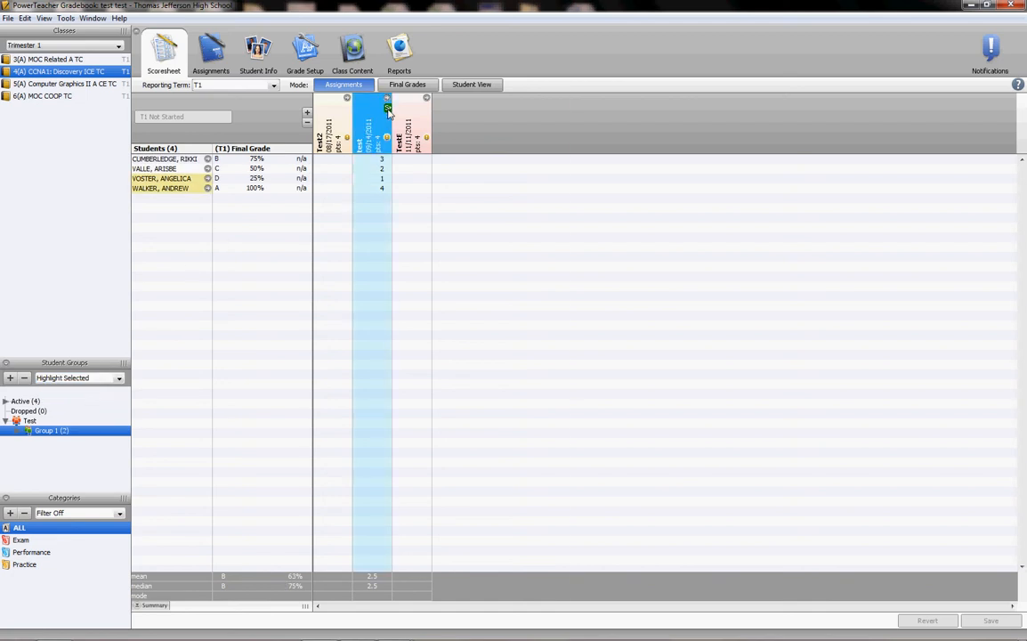
{"action": "left_click", "coordinate": [388, 107]}
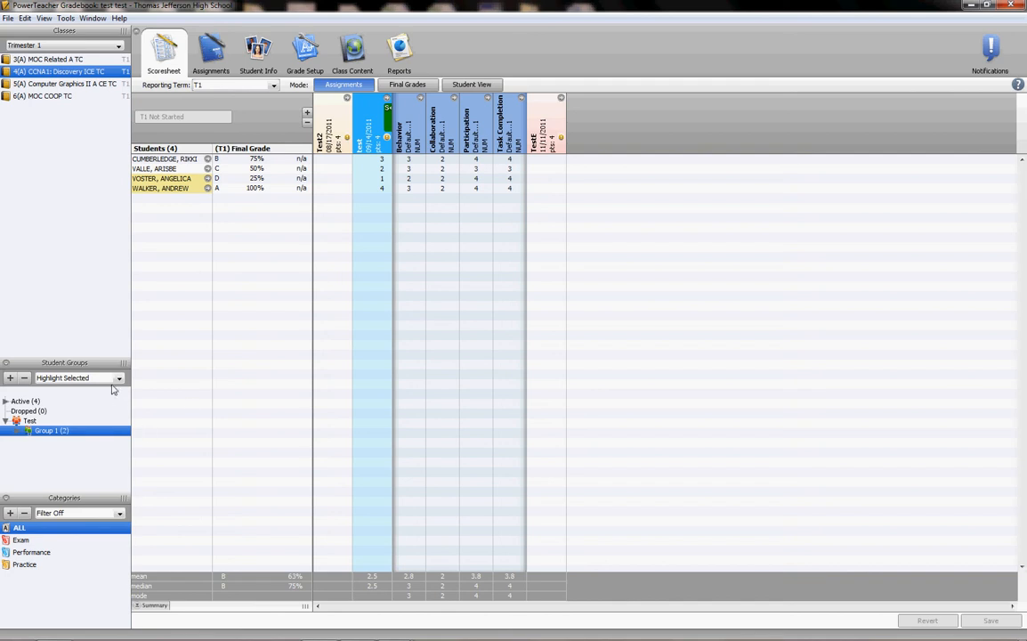
{"action": "left_click", "coordinate": [117, 379]}
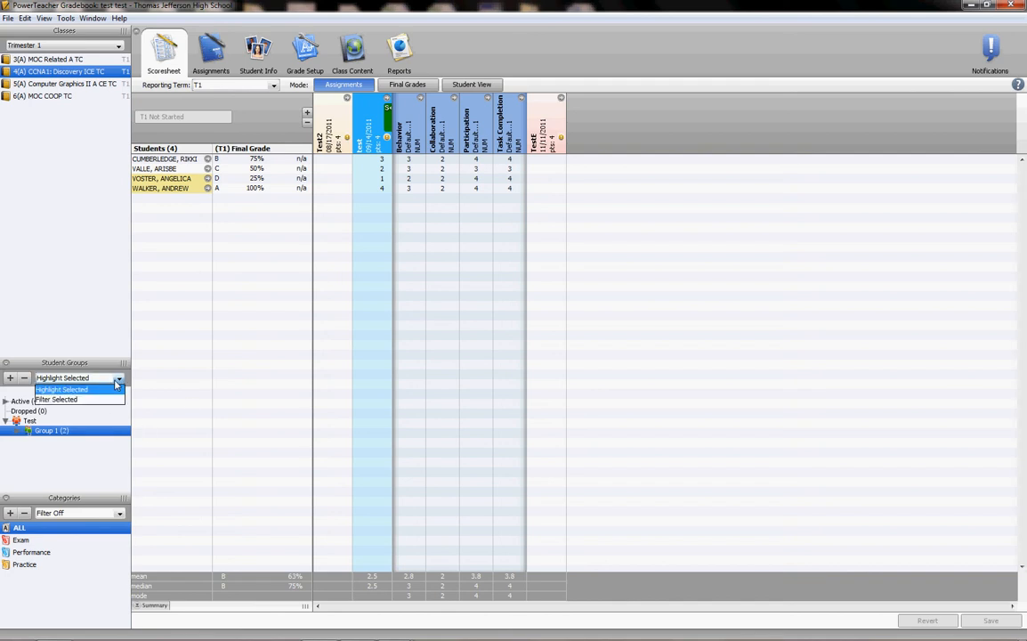
{"action": "left_click", "coordinate": [108, 401]}
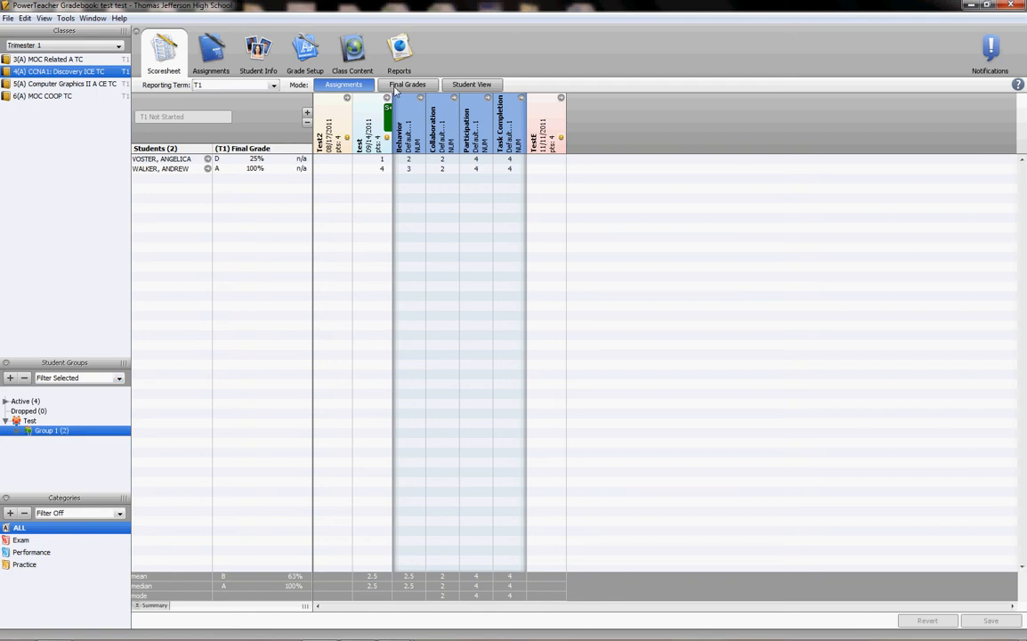
Show the final grades and turn off Percent in the grading preferences for both the final grade display and the Student View assignment scores
{"action": "left_click", "coordinate": [396, 87]}
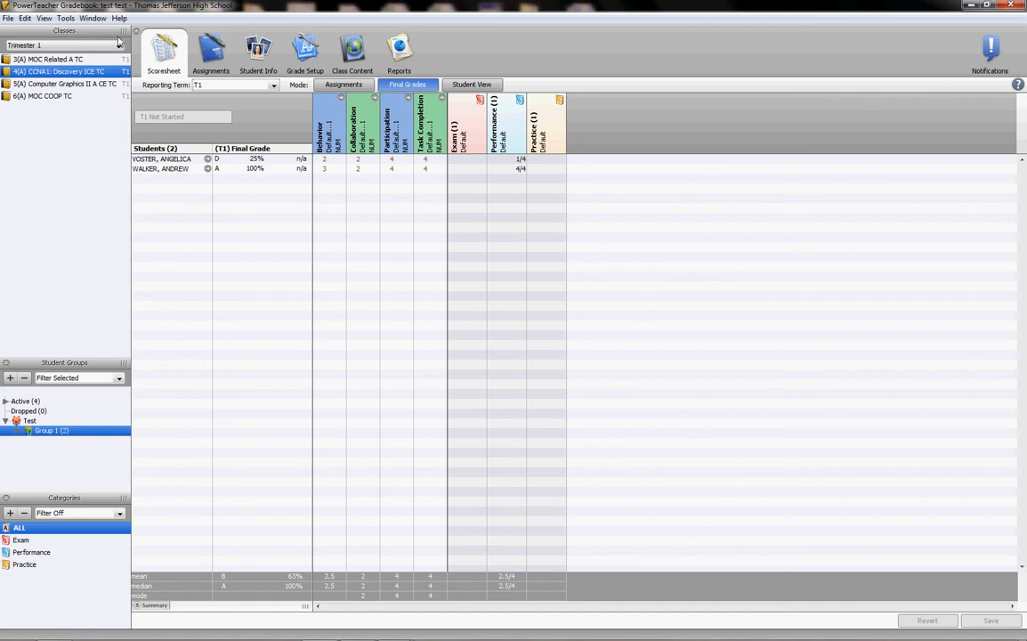
{"action": "left_click", "coordinate": [64, 19]}
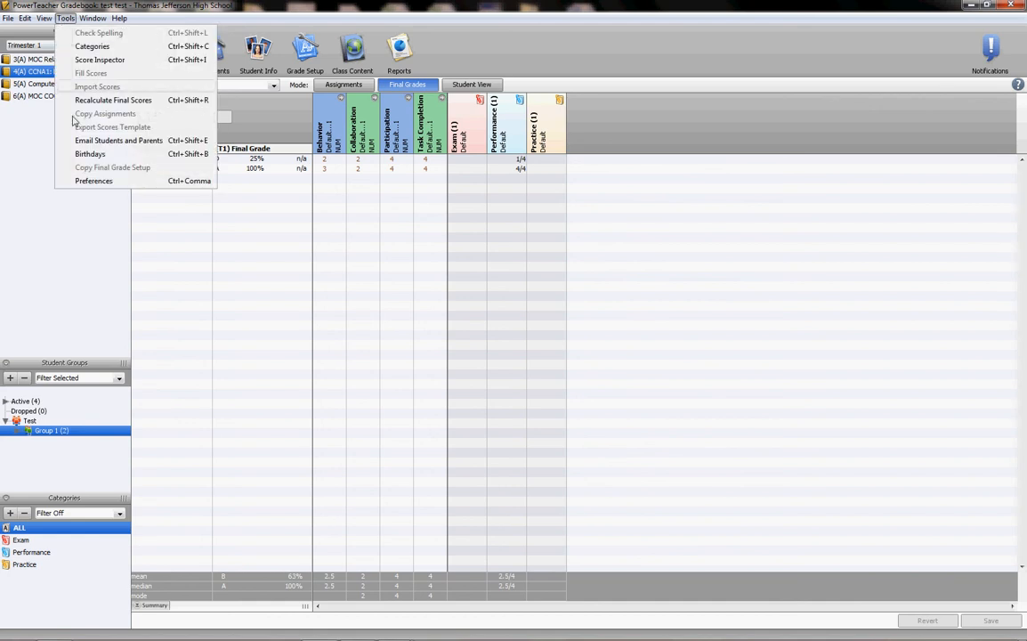
{"action": "left_click", "coordinate": [84, 181]}
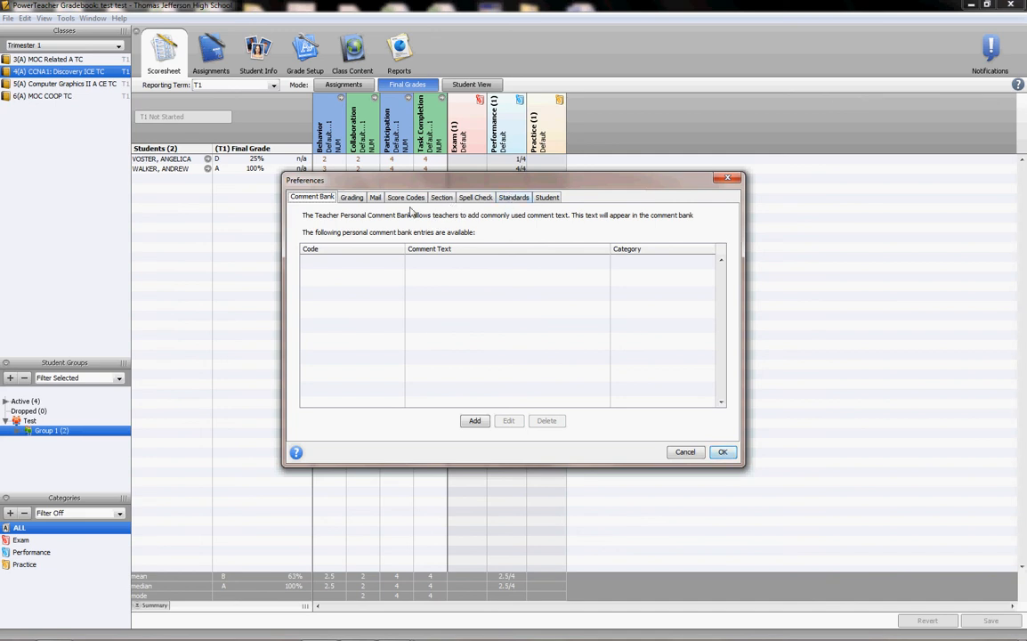
{"action": "left_click", "coordinate": [349, 197]}
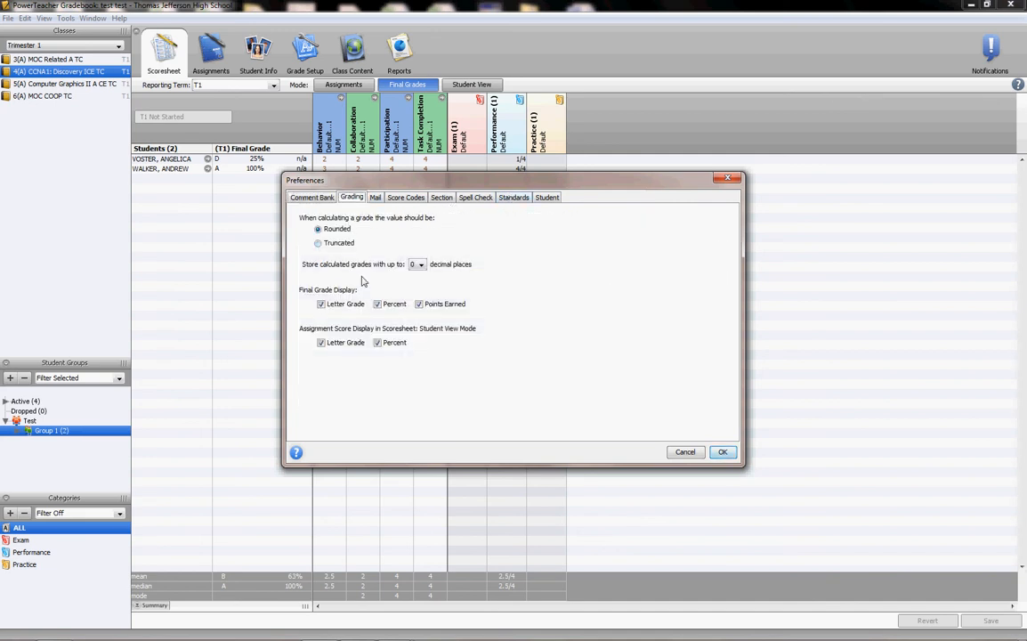
{"action": "left_click", "coordinate": [377, 305]}
{"action": "left_click", "coordinate": [377, 343]}
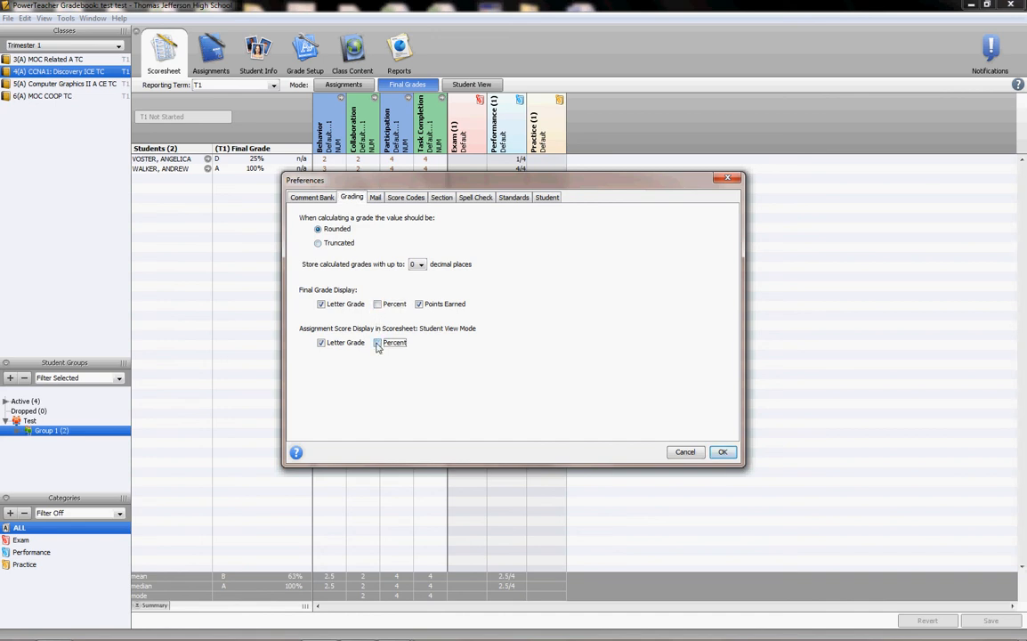
{"action": "left_click", "coordinate": [721, 452]}
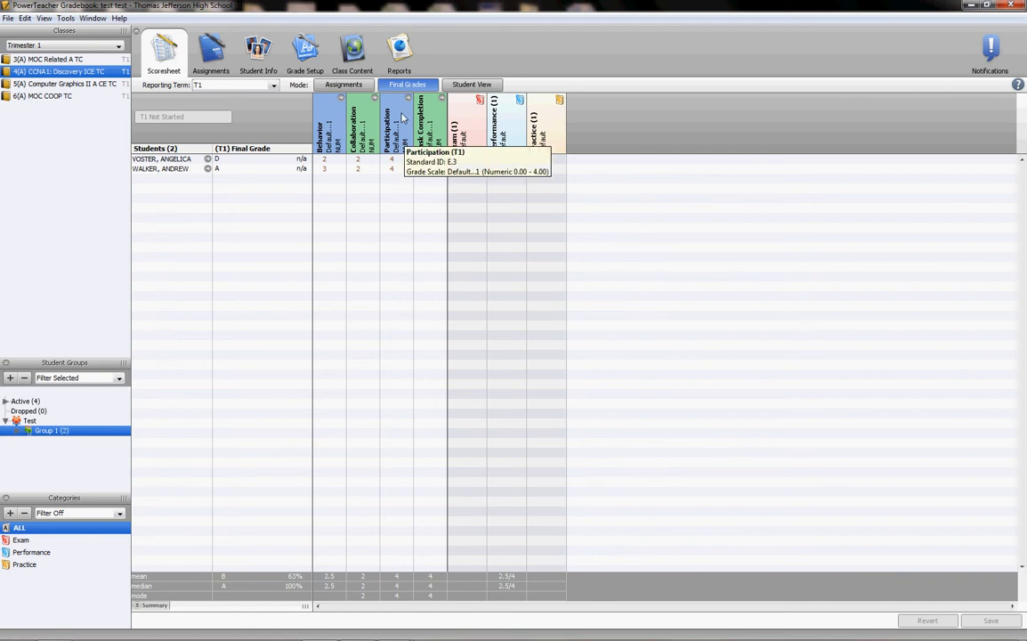
Show the scoresheet in Student View with the averages of the filtered group
{"action": "left_click", "coordinate": [469, 86]}
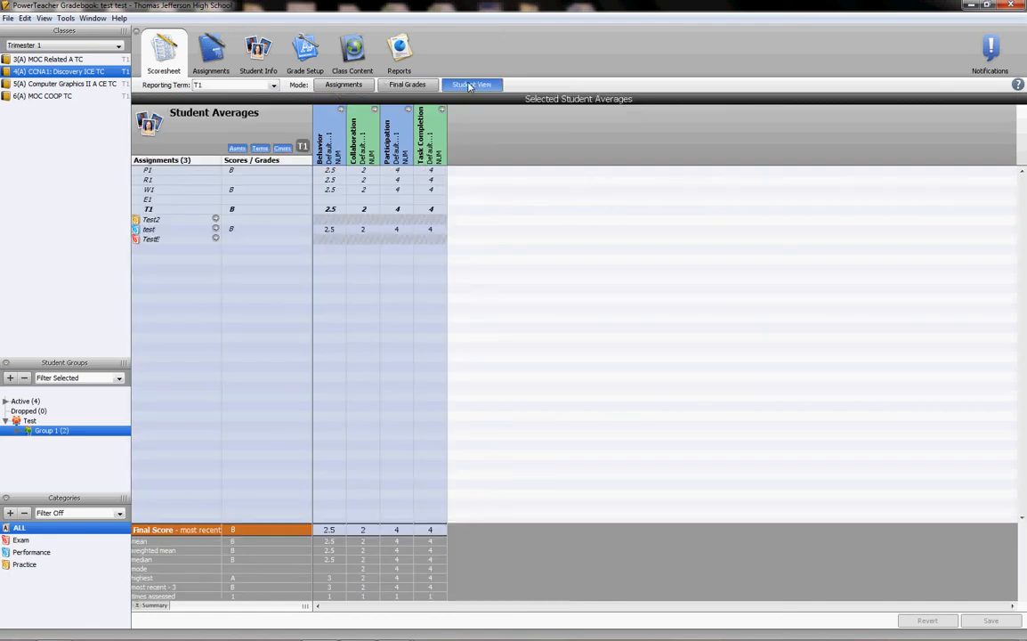